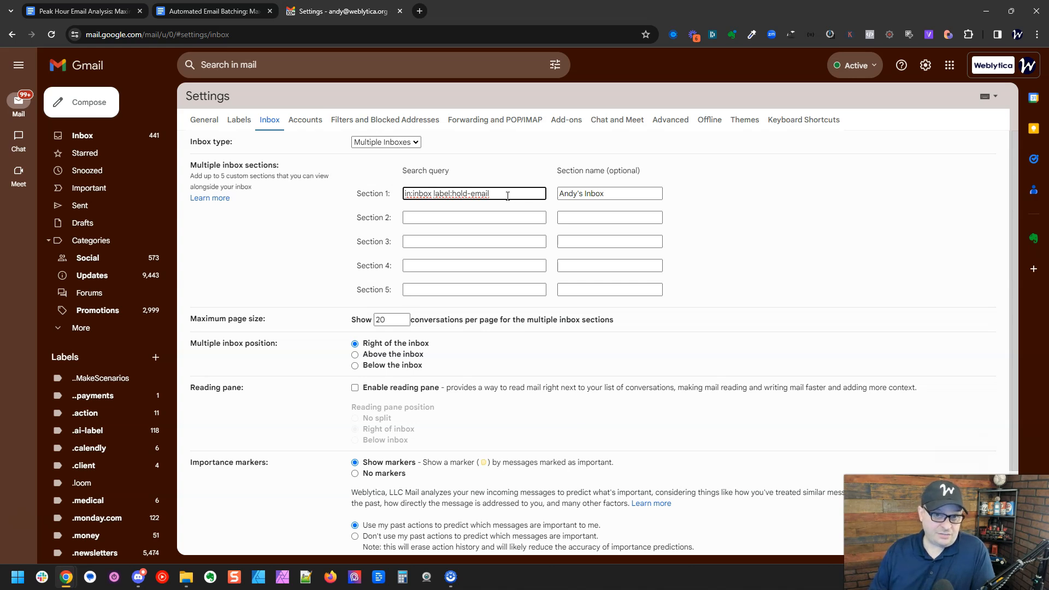
Step: Save the multiple-inboxes settings for the section that shows hold-email messages and return to the inbox
click(635, 192)
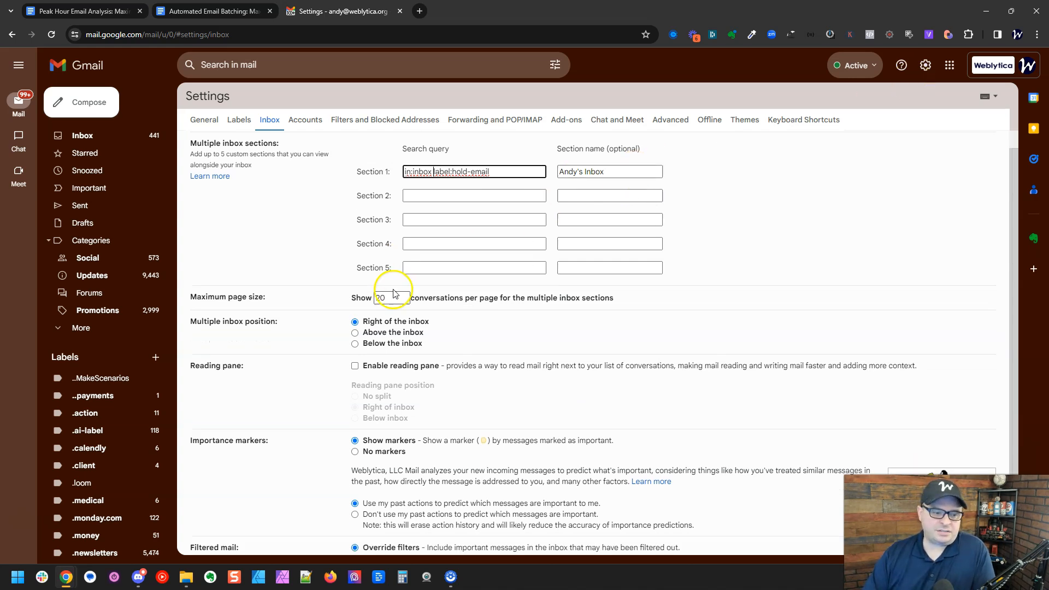
scroll(437, 355, down, 3)
click(570, 499)
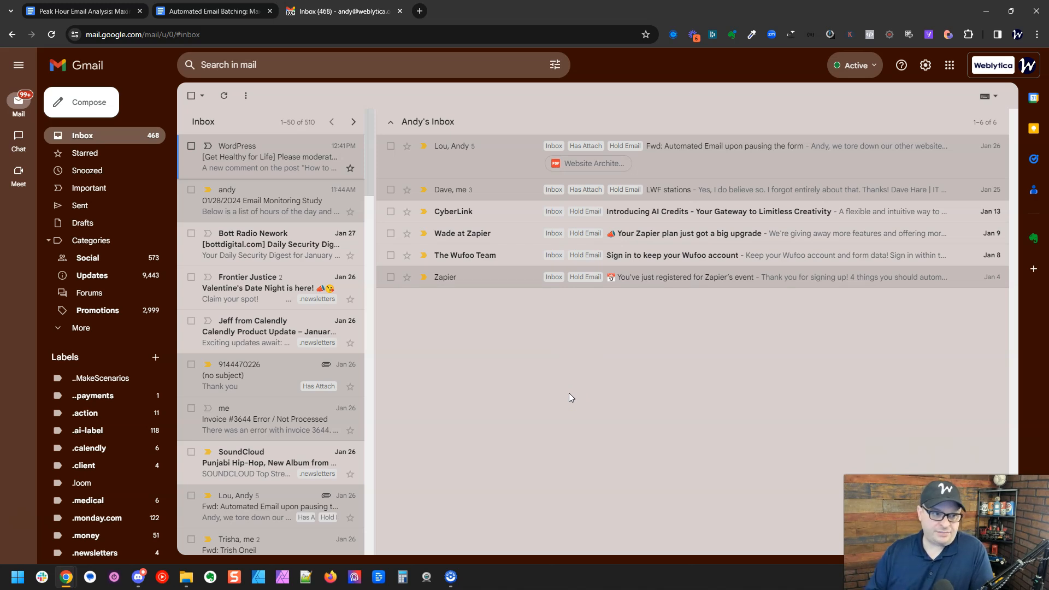
drag(366, 130, 375, 83)
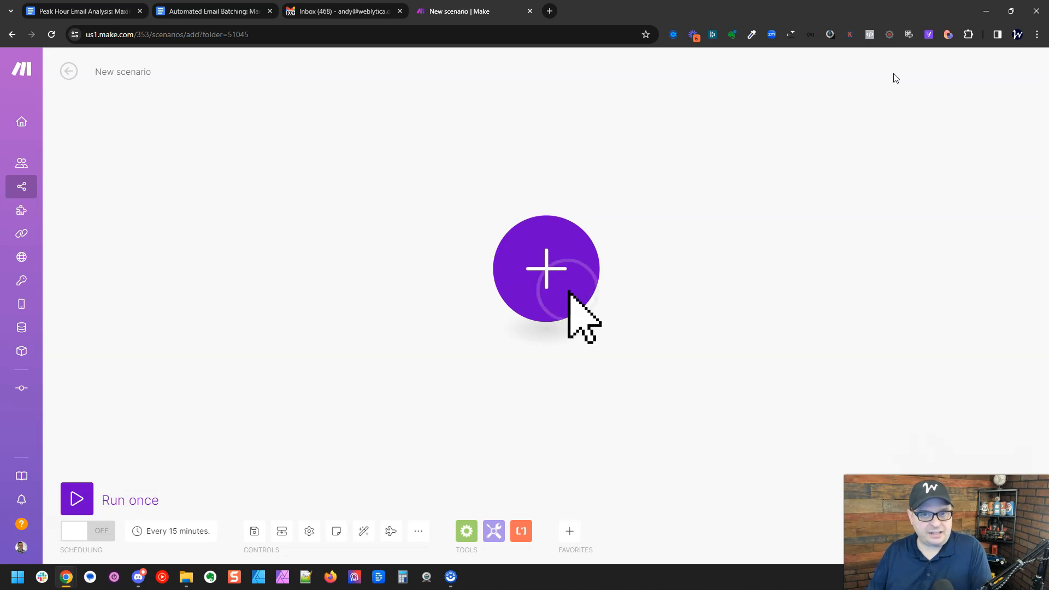
Step: Add a Gmail Watch Emails module as the trigger of the new Make scenario and select the existing 2023 Gmail connection
click(544, 262)
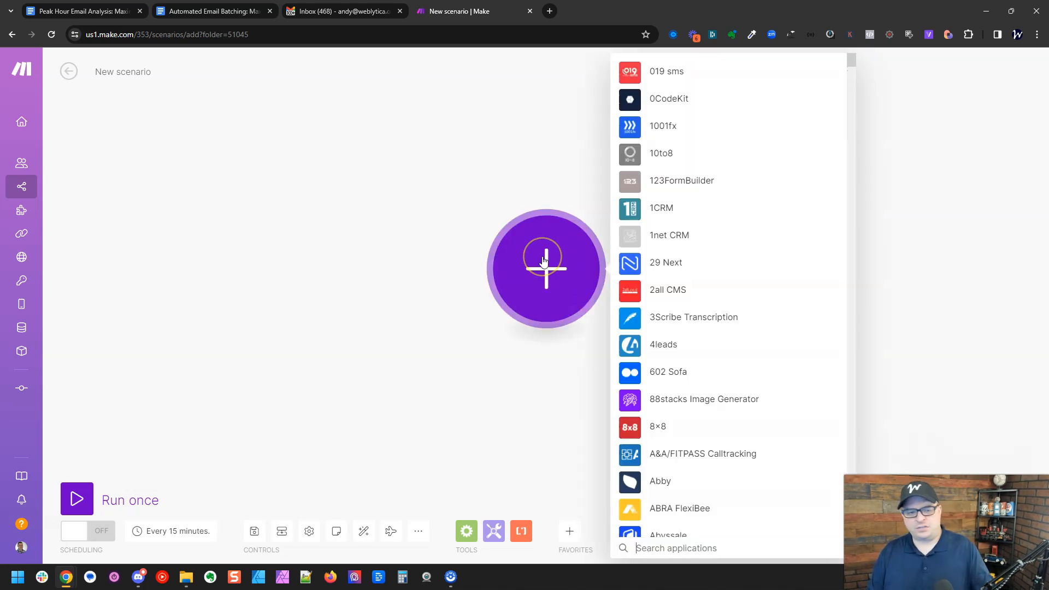
text(gmail)
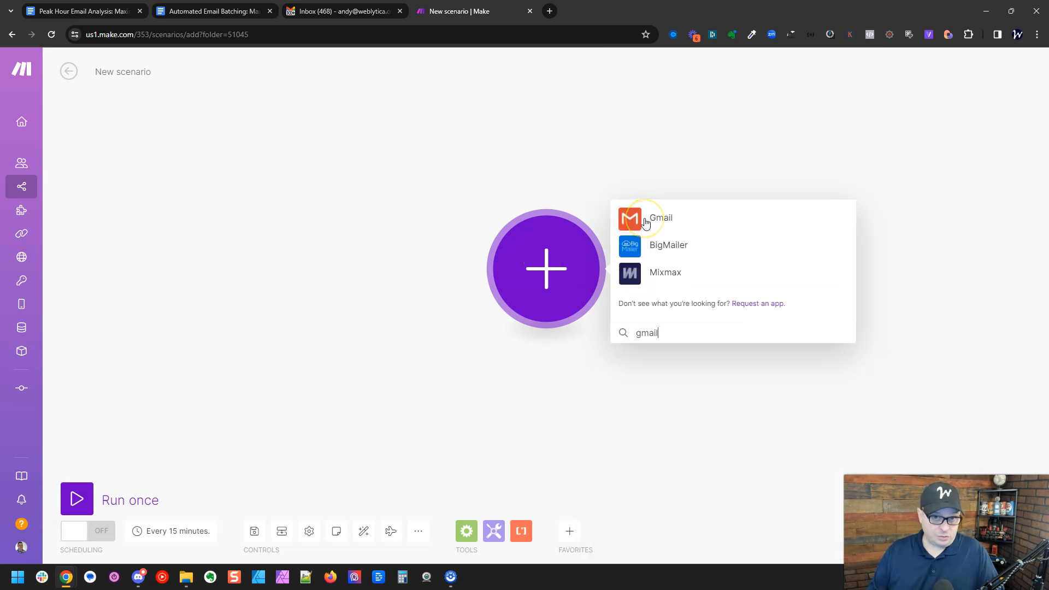
click(645, 221)
click(694, 116)
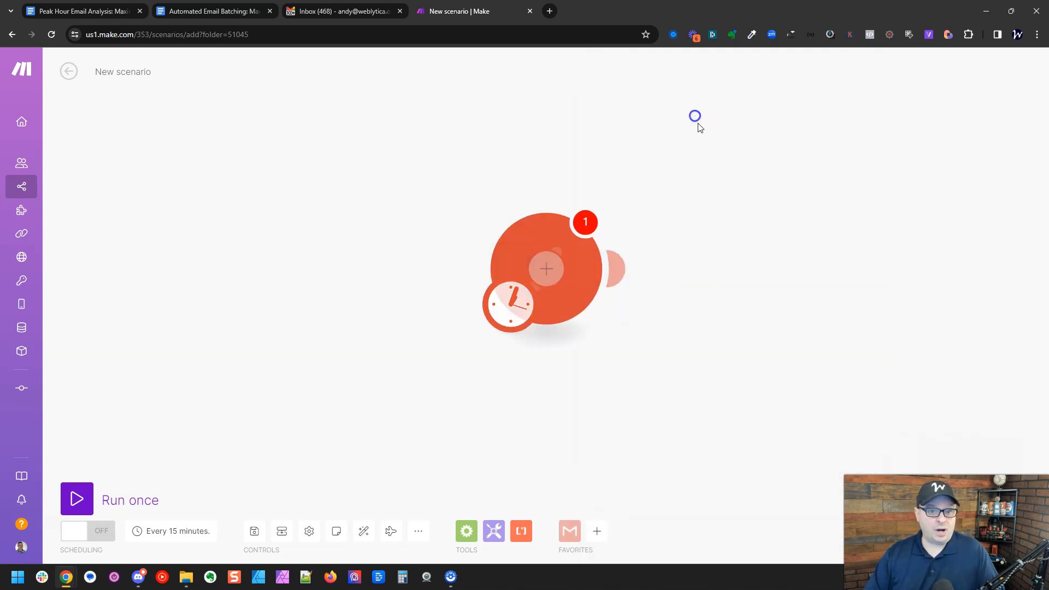
click(752, 114)
click(758, 153)
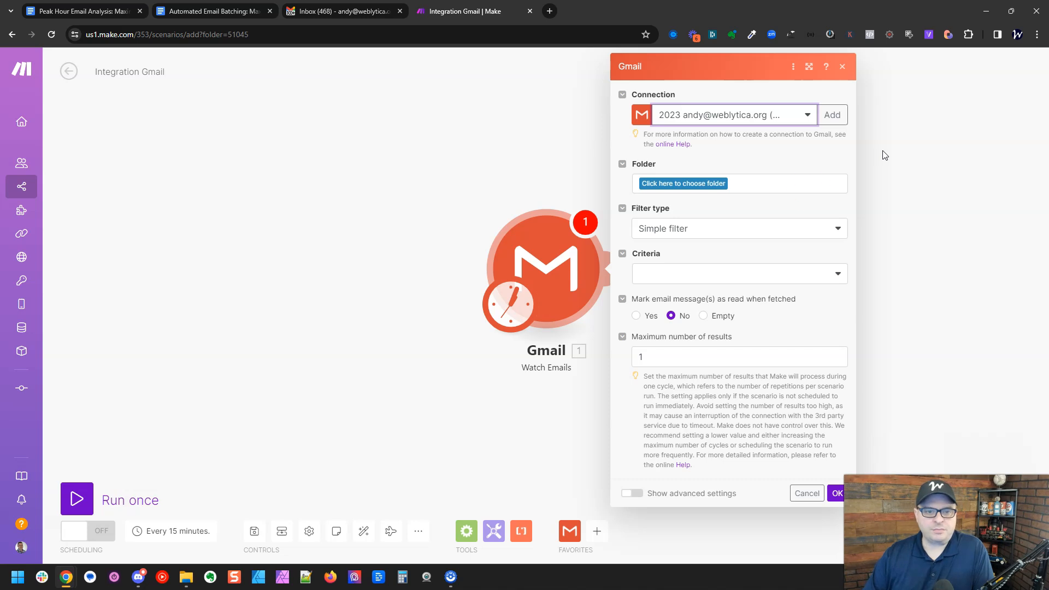
Step: Set the watched folder to Inbox and use a Gmail filter with the query "is:important -label:hold-email"
click(704, 183)
click(684, 186)
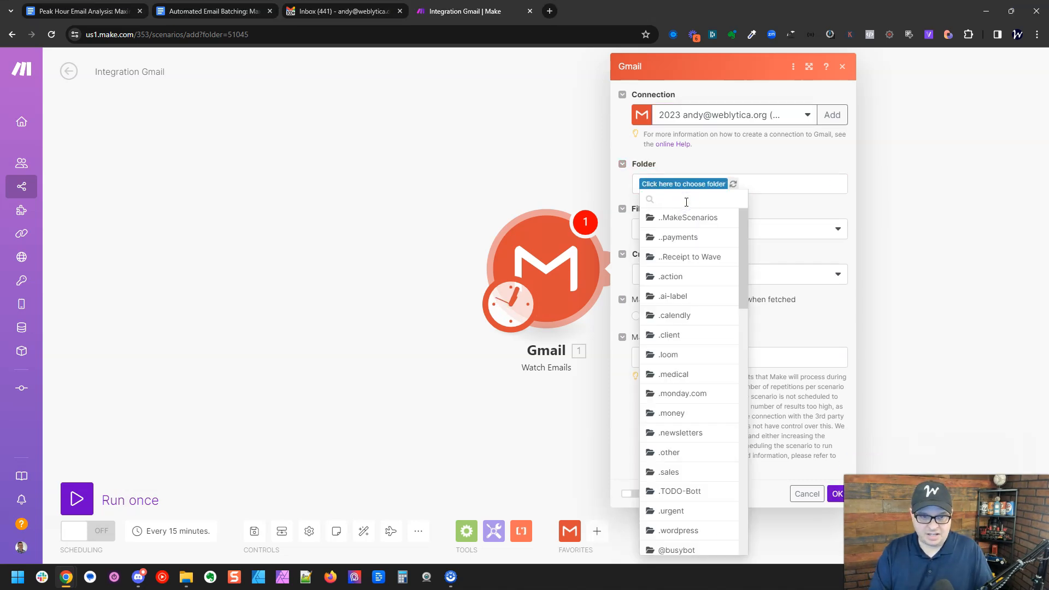
text(inbo)
double_click(679, 234)
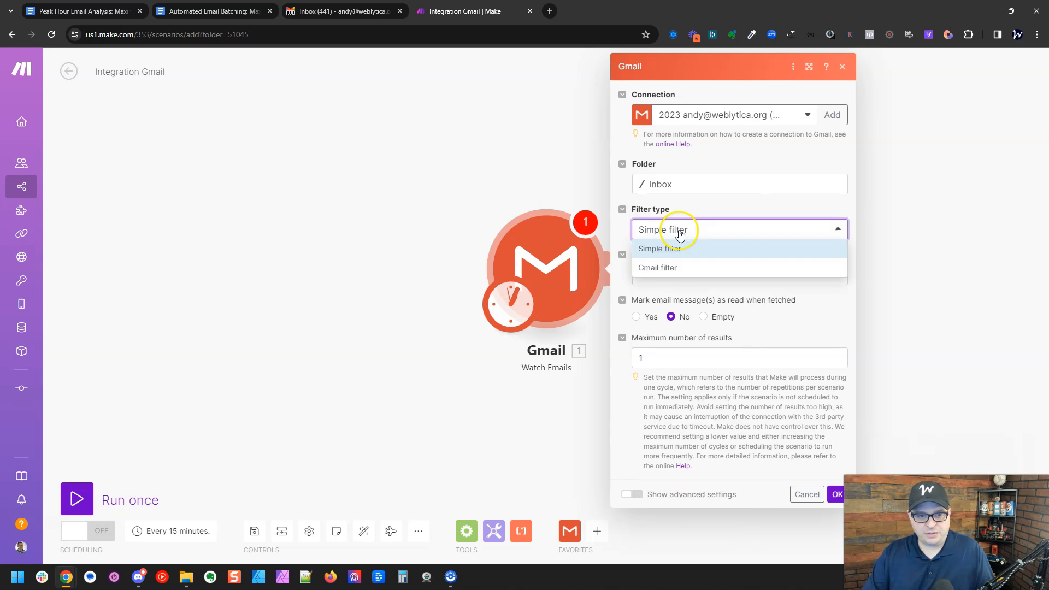
click(686, 278)
click(687, 276)
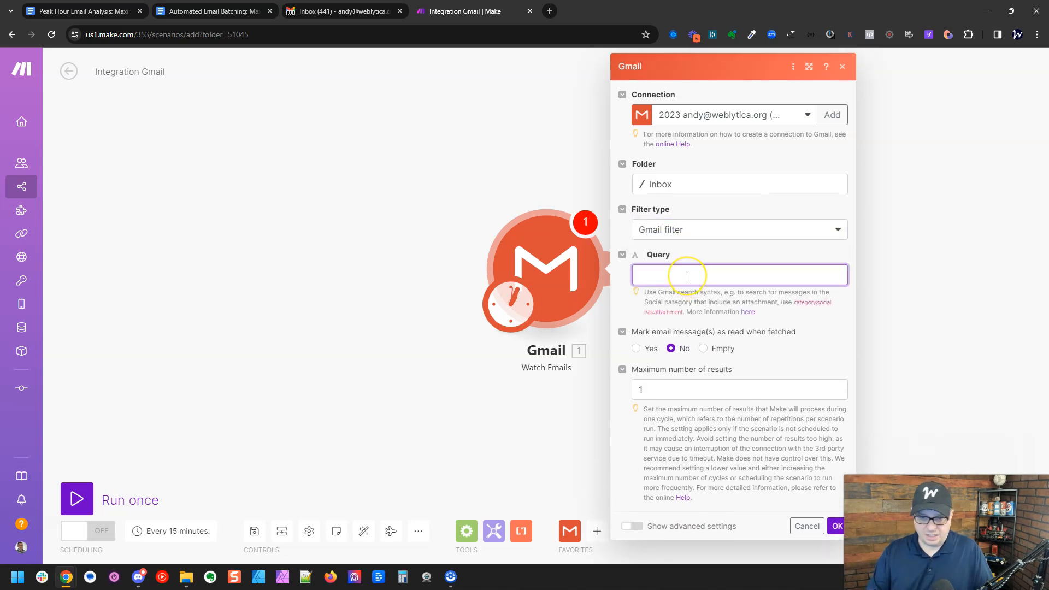
text(is:important)
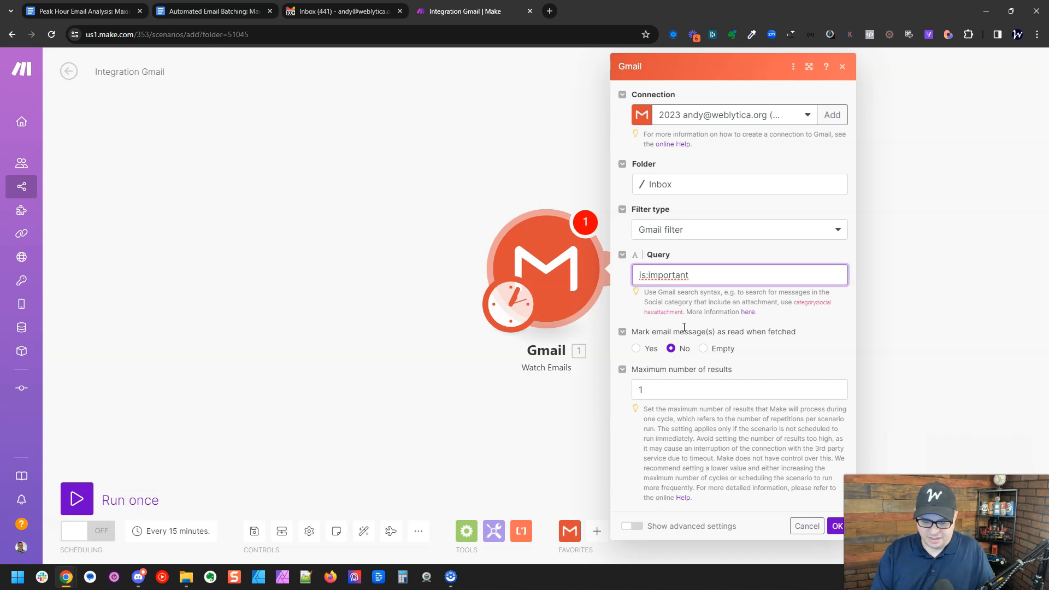
text(-label:hold-email)
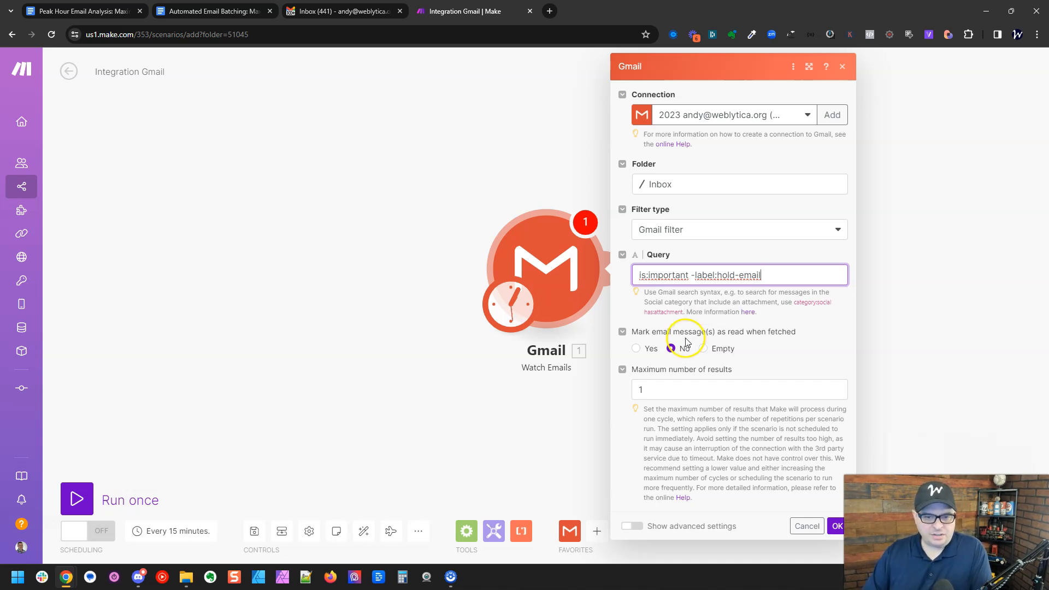
Step: Set the maximum number of results to 1000 and confirm the Watch Emails settings
click(668, 389)
text(000)
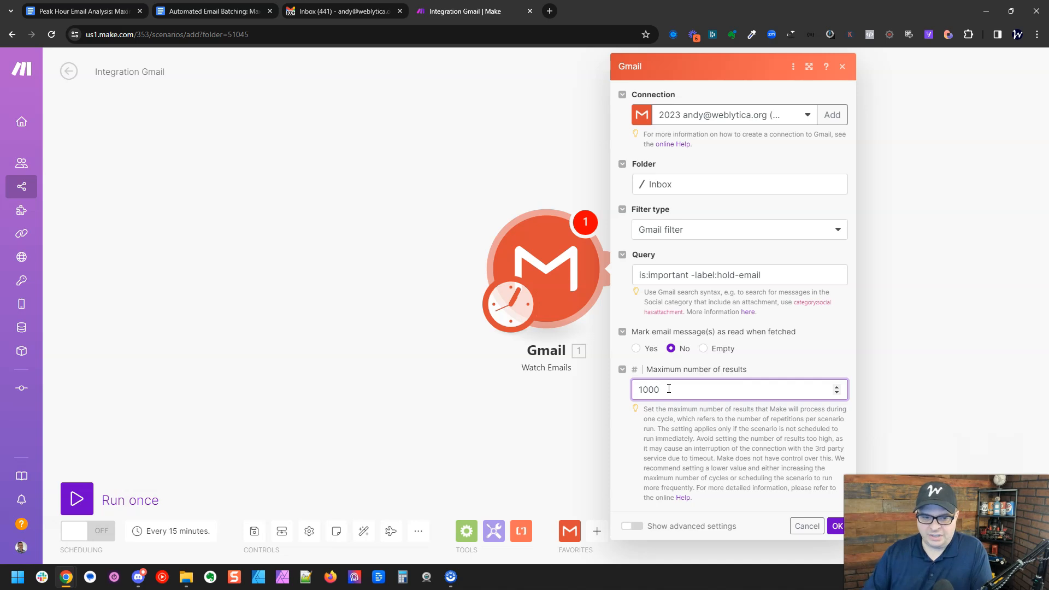
click(835, 525)
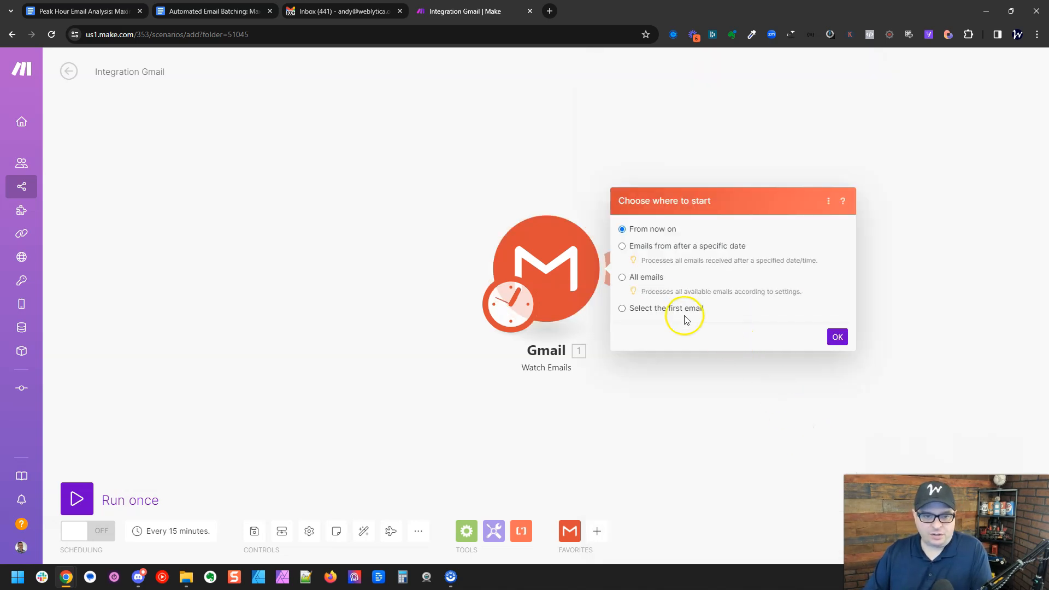
Step: Make the trigger start with emails from after 01/17/2024 1:04 PM
click(657, 247)
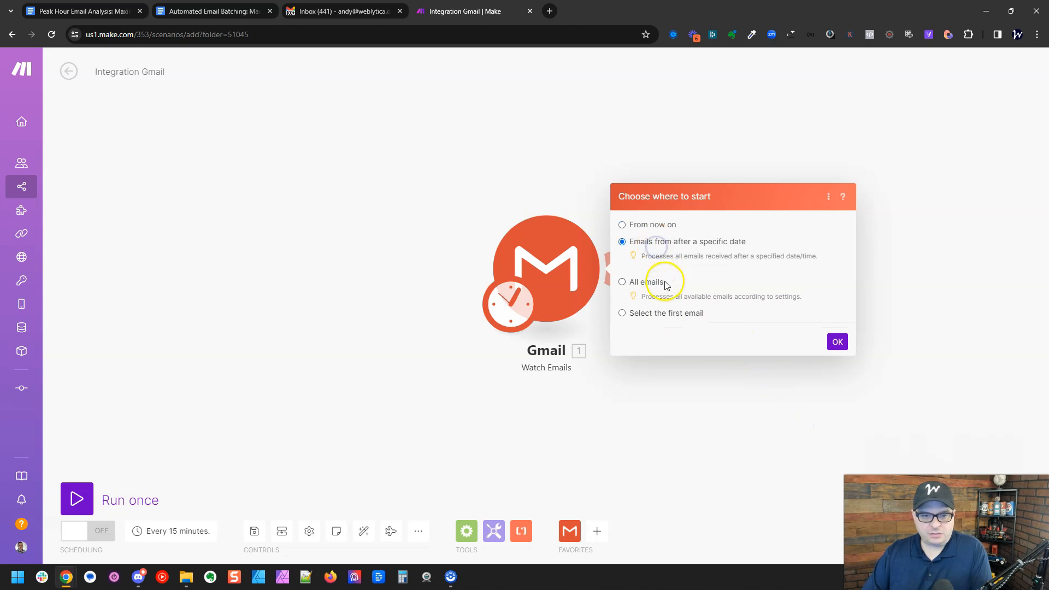
click(655, 264)
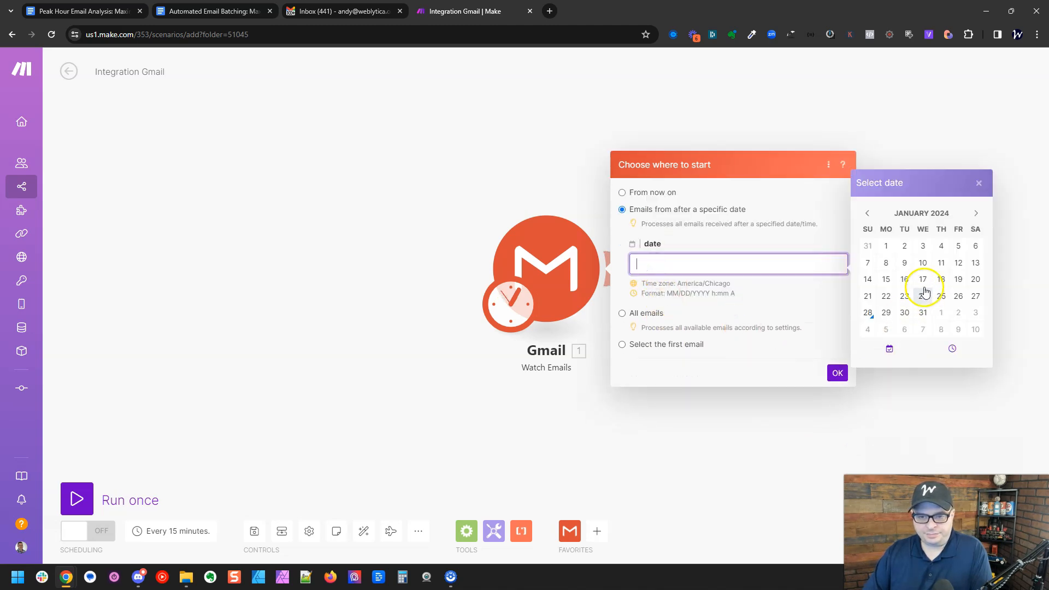
click(922, 279)
click(834, 372)
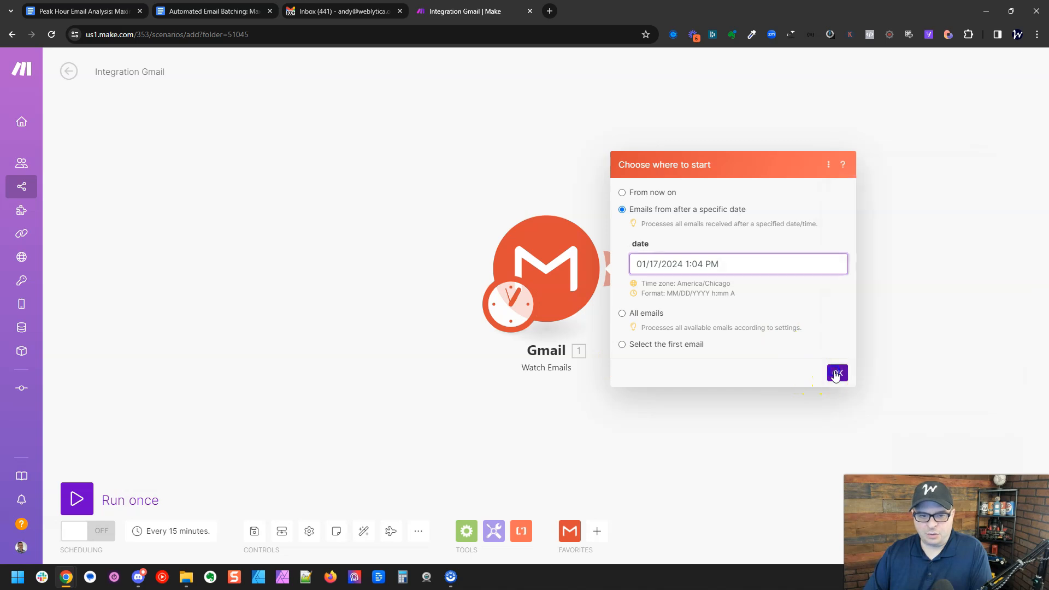
Step: Run the scenario once and inspect the output of the Watch Emails module
click(87, 496)
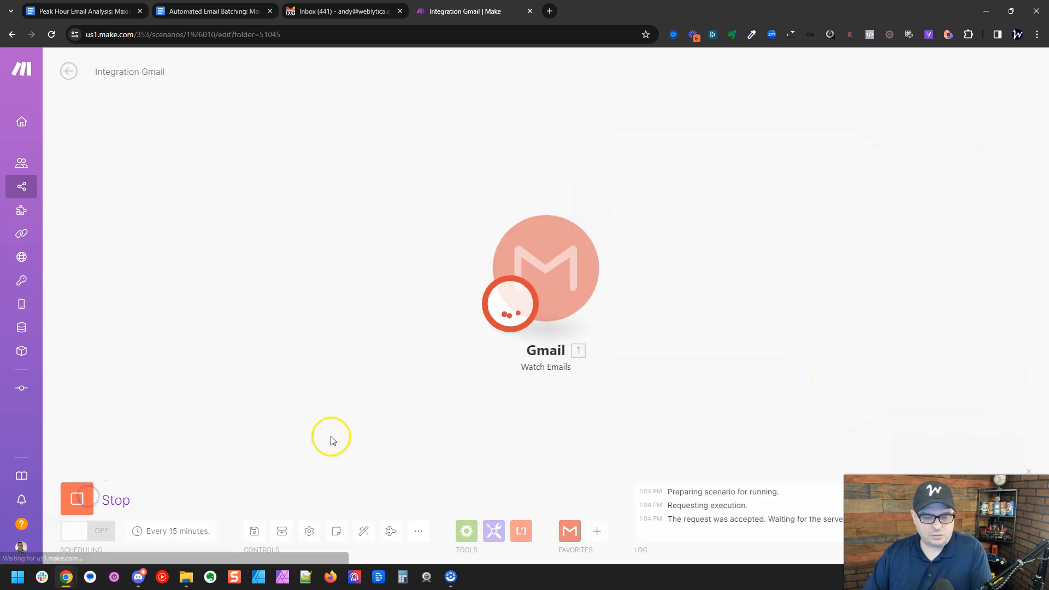
click(625, 208)
scroll(693, 262, down, 5)
drag(888, 207, 388, 308)
click(388, 308)
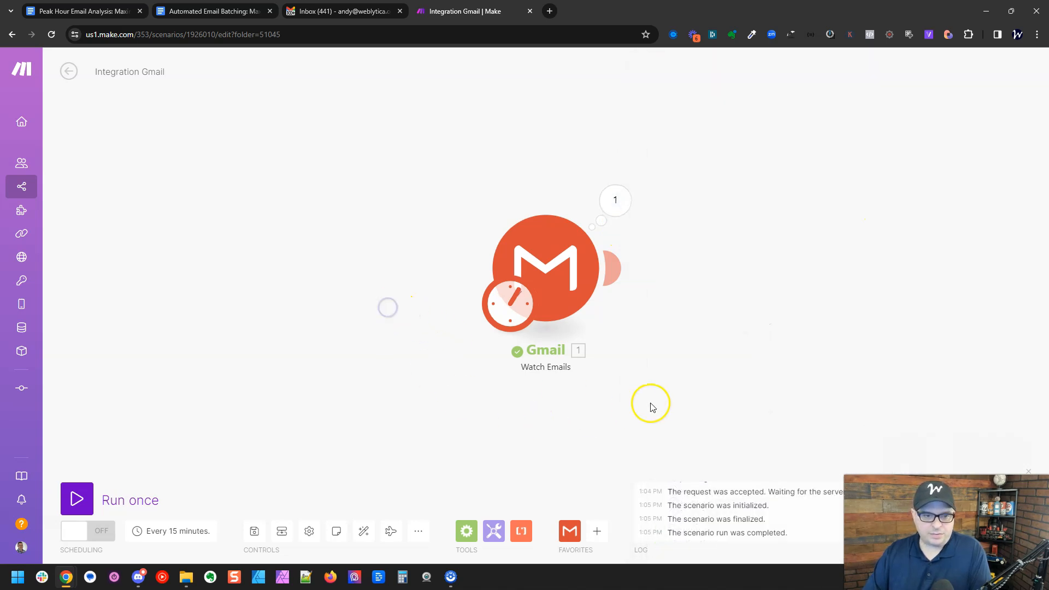
Step: Add a Gmail Modify Email Labels module after the Watch Emails module
drag(649, 403, 508, 407)
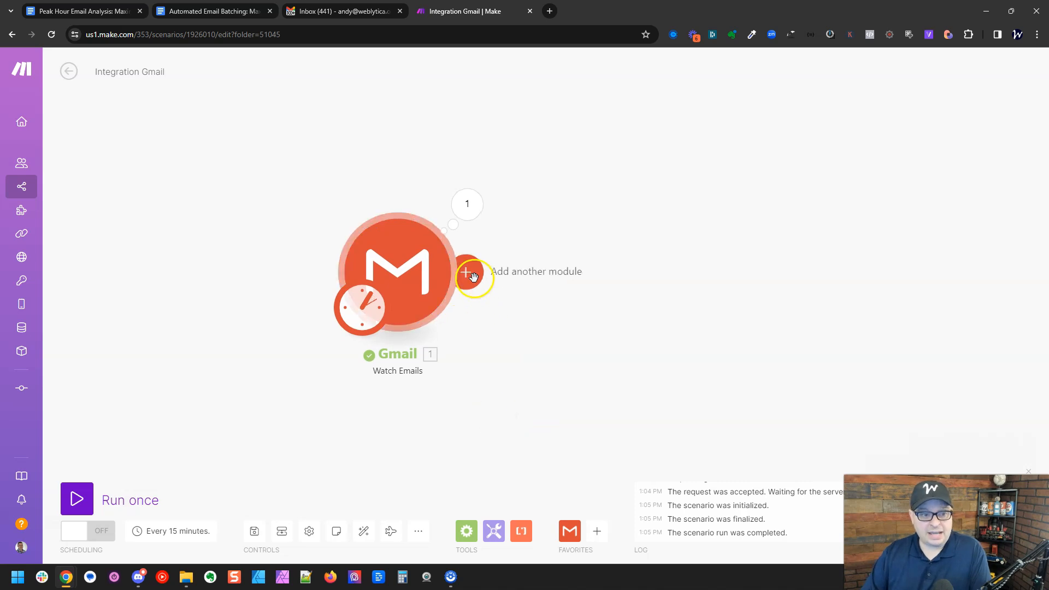
click(469, 273)
click(748, 245)
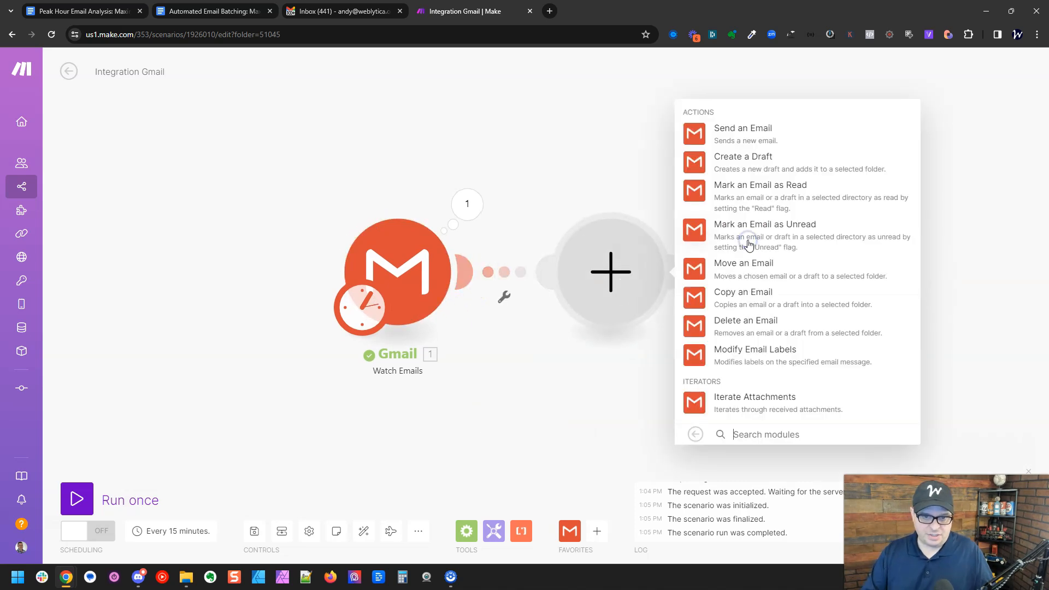
text(lab)
click(747, 246)
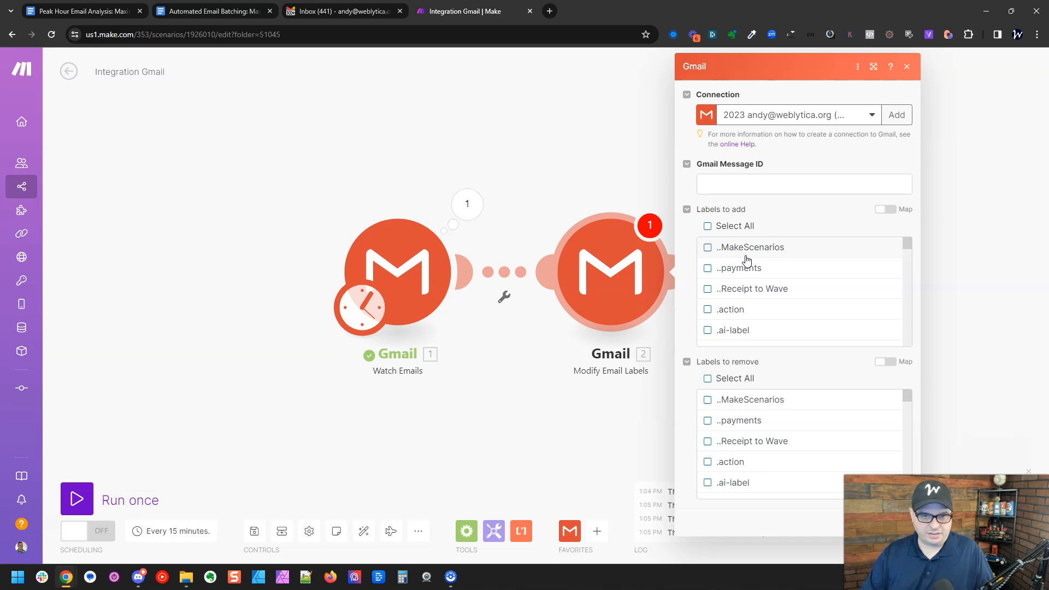
Step: Find the Gmail Message ID item from Watch Emails with the search "gmail mes" and map it into the Gmail Message ID field
click(738, 183)
text(gmail mes)
triple_click(726, 180)
key(BackSpace)
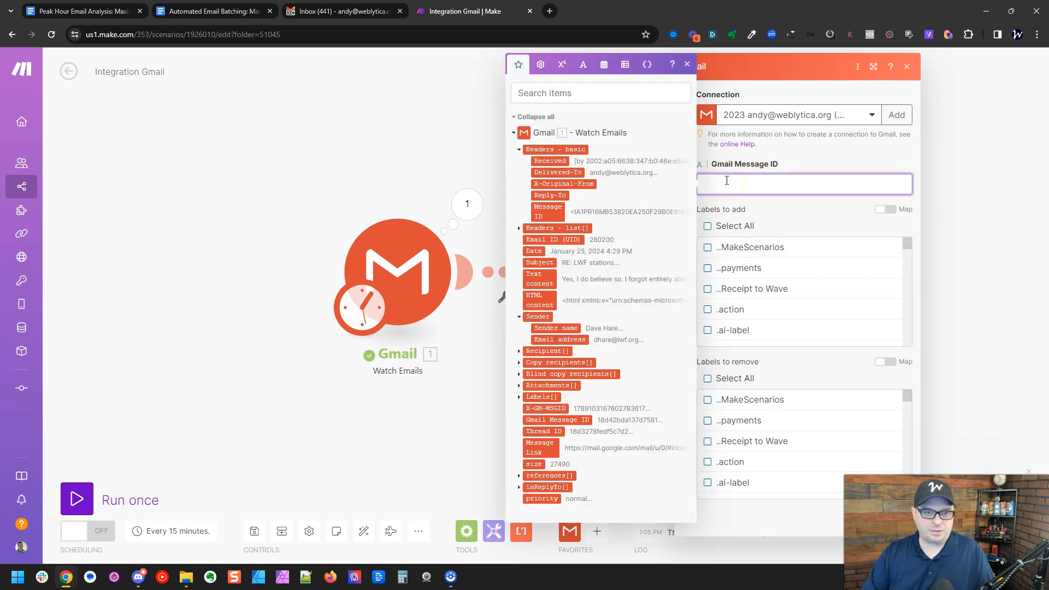
click(629, 93)
text(gm)
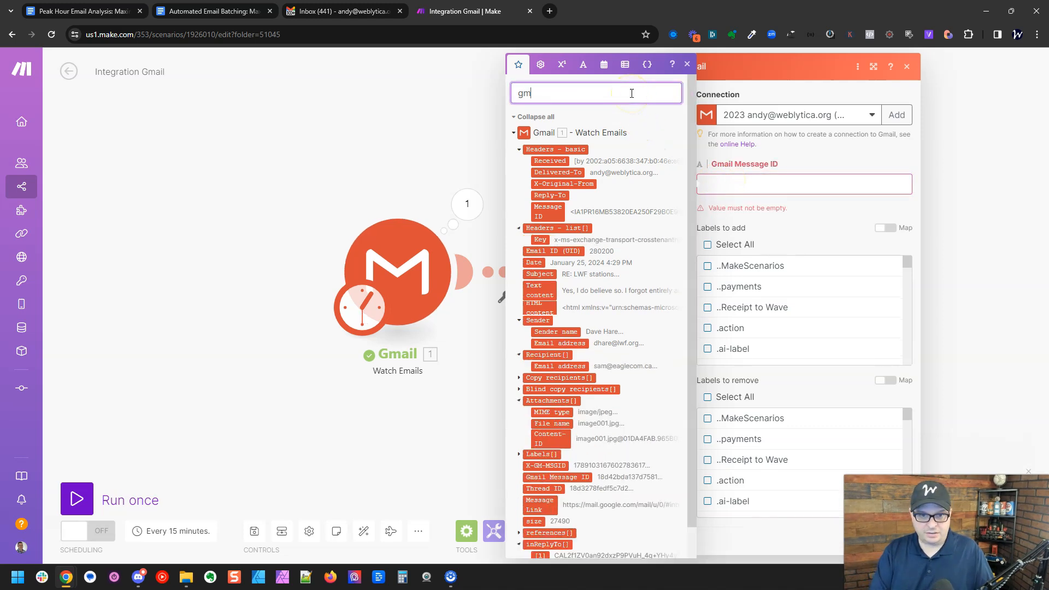
text(ail mes)
drag(585, 221, 781, 185)
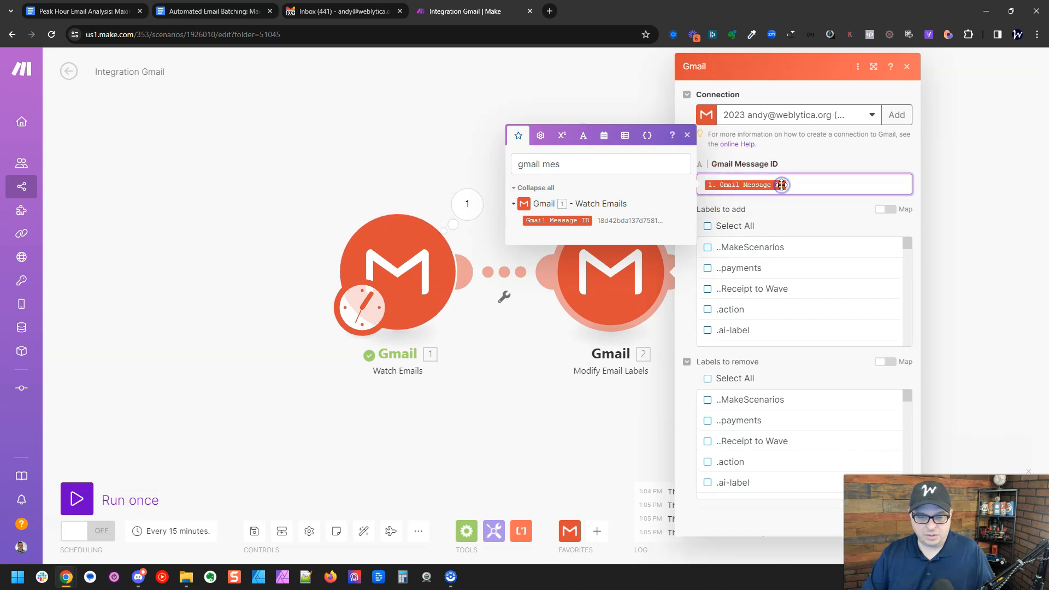
Step: Choose Hold Email as the label to add, confirm the module and save the scenario
scroll(796, 288, down, 5)
scroll(797, 291, down, 10)
scroll(759, 284, up, 1)
click(740, 282)
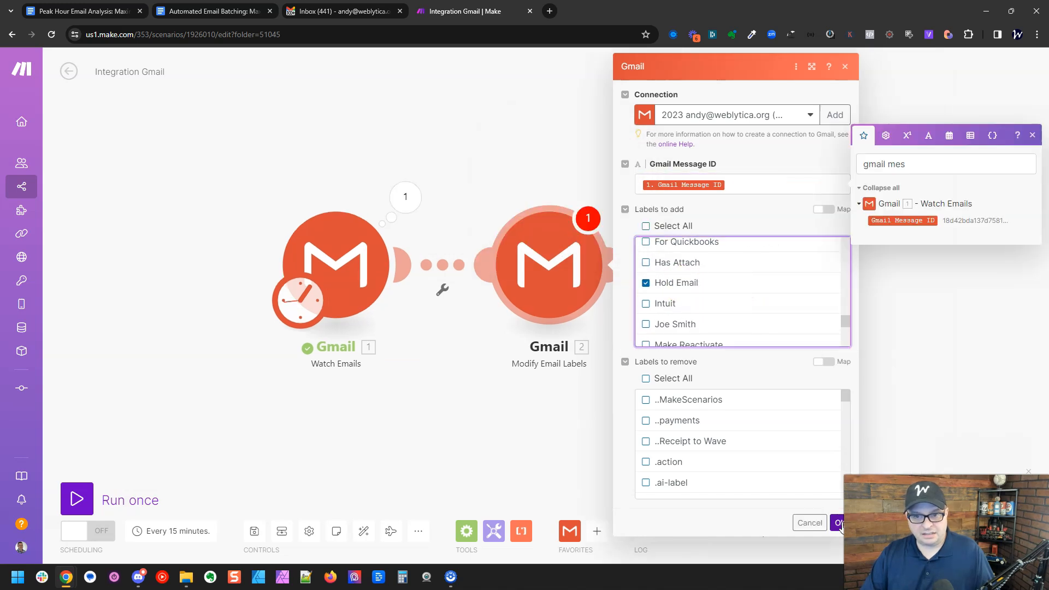
click(839, 523)
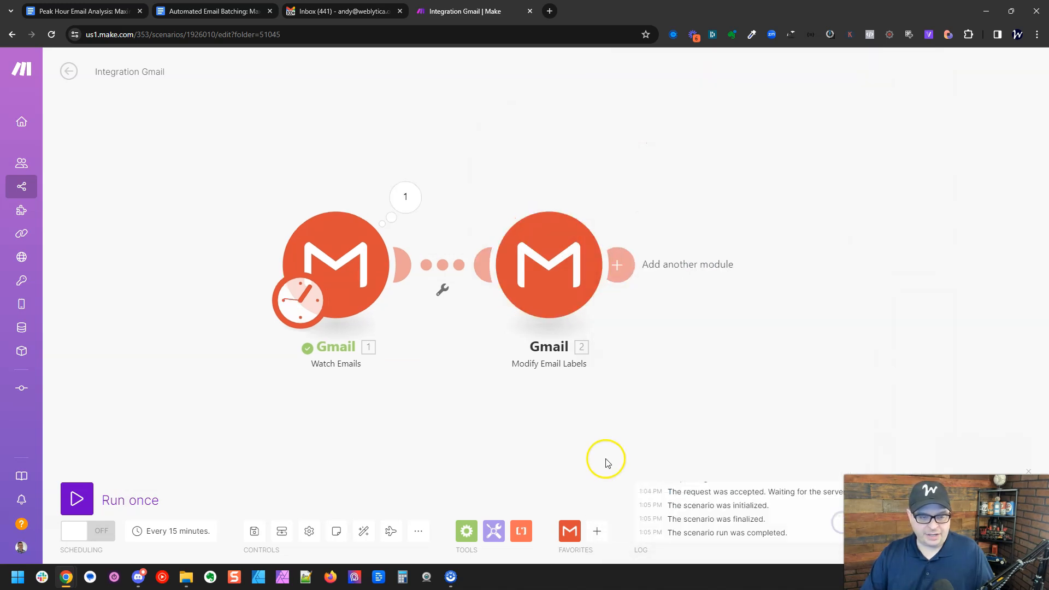
click(255, 532)
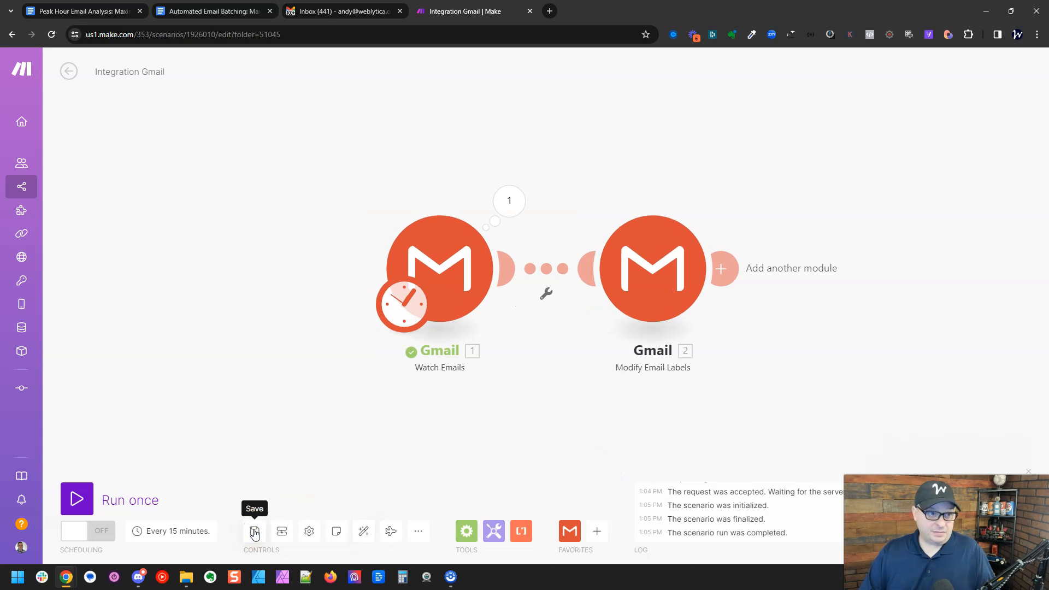
Step: Switch to the Gmail inbox and examine the first held email in both the main inbox and the separate section
click(341, 11)
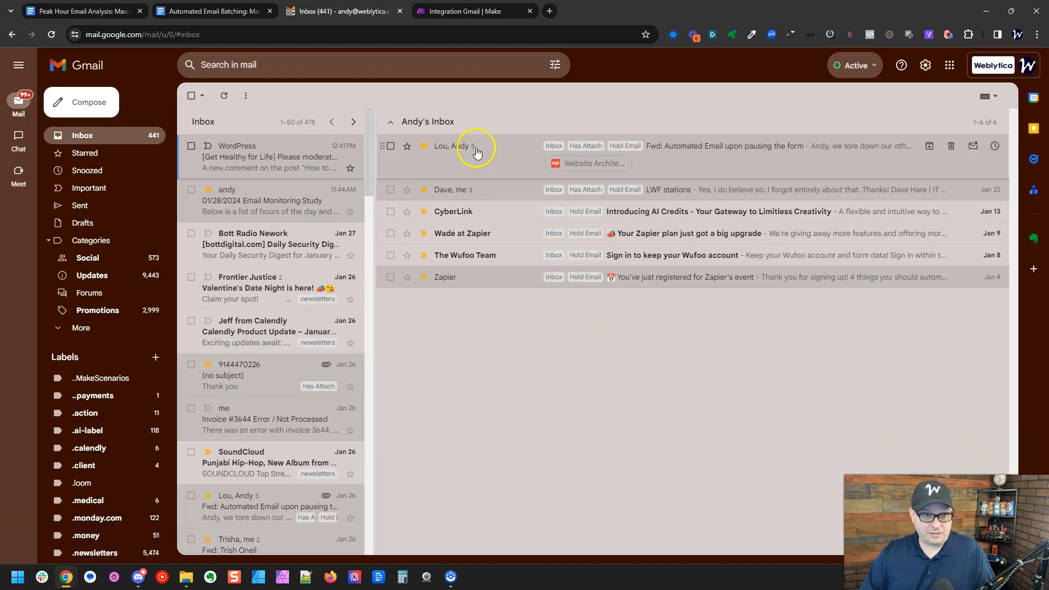
click(390, 147)
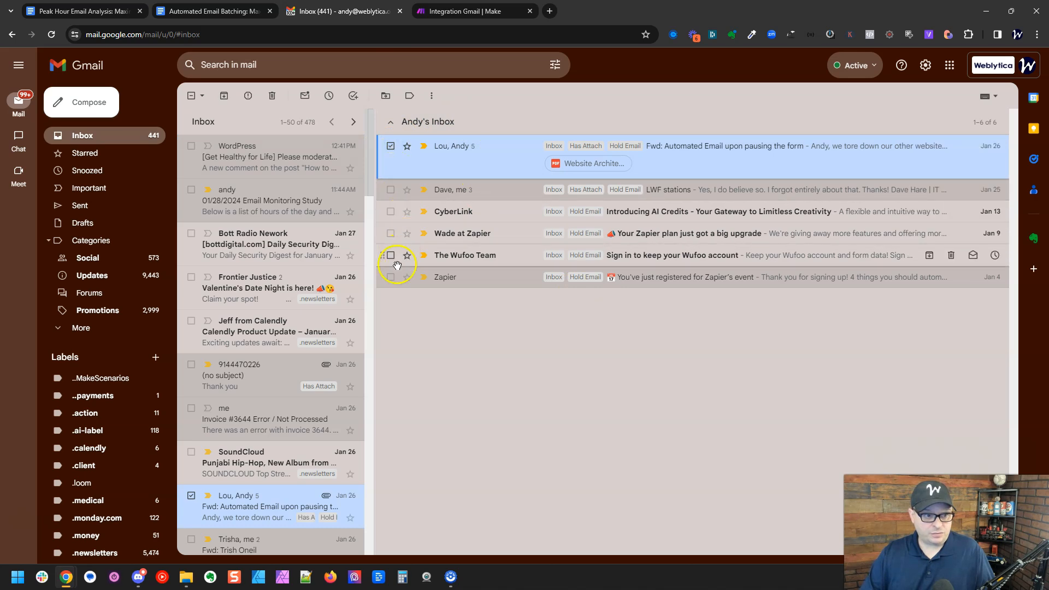
click(391, 146)
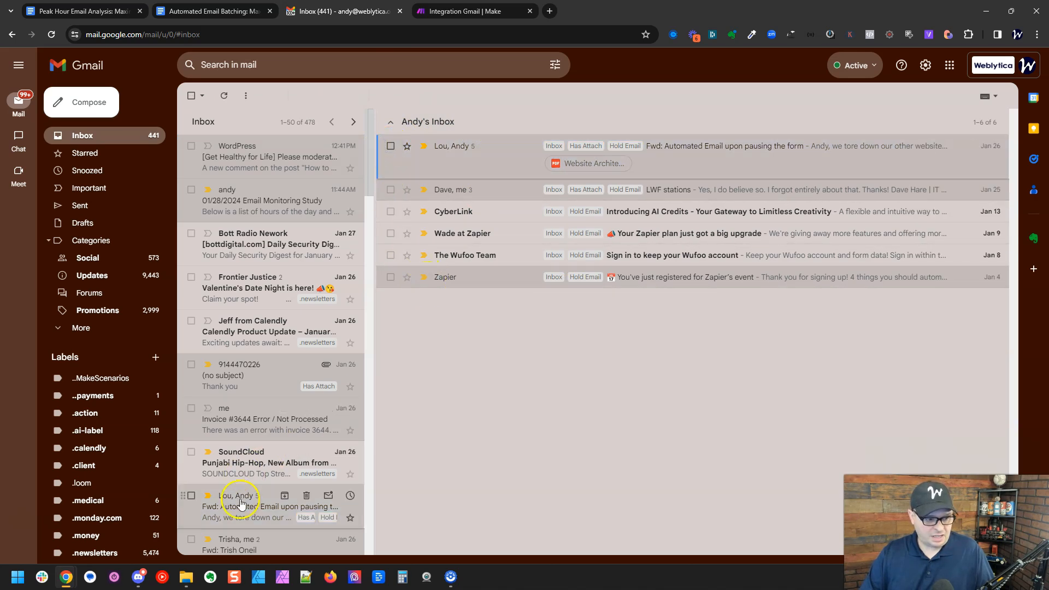
click(390, 146)
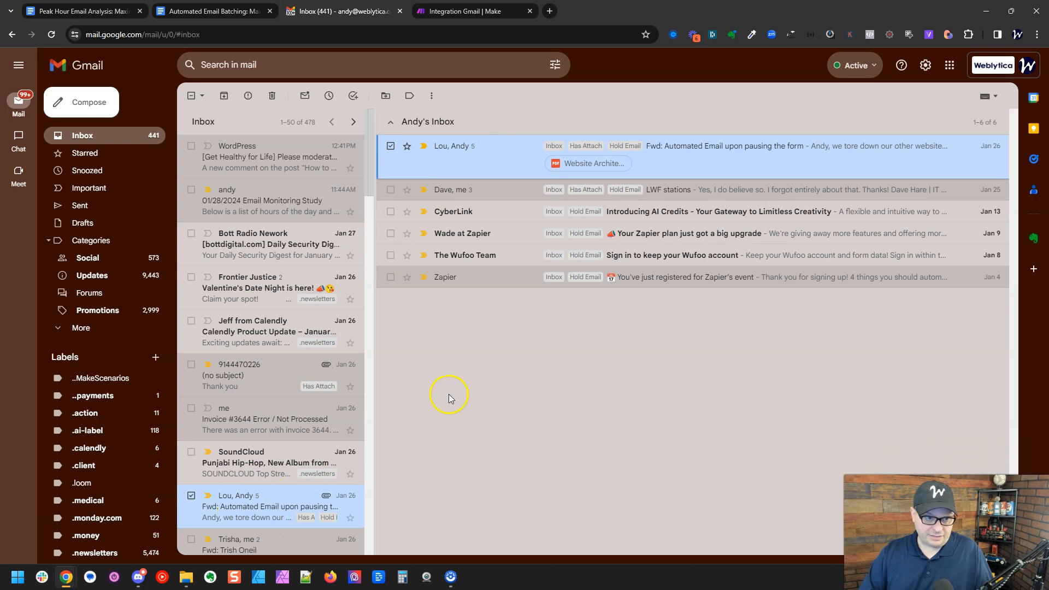
Step: Switch to Make, set Watch Emails to start with emails from after 01/01/2024 1:06 PM, and run the scenario once
click(498, 11)
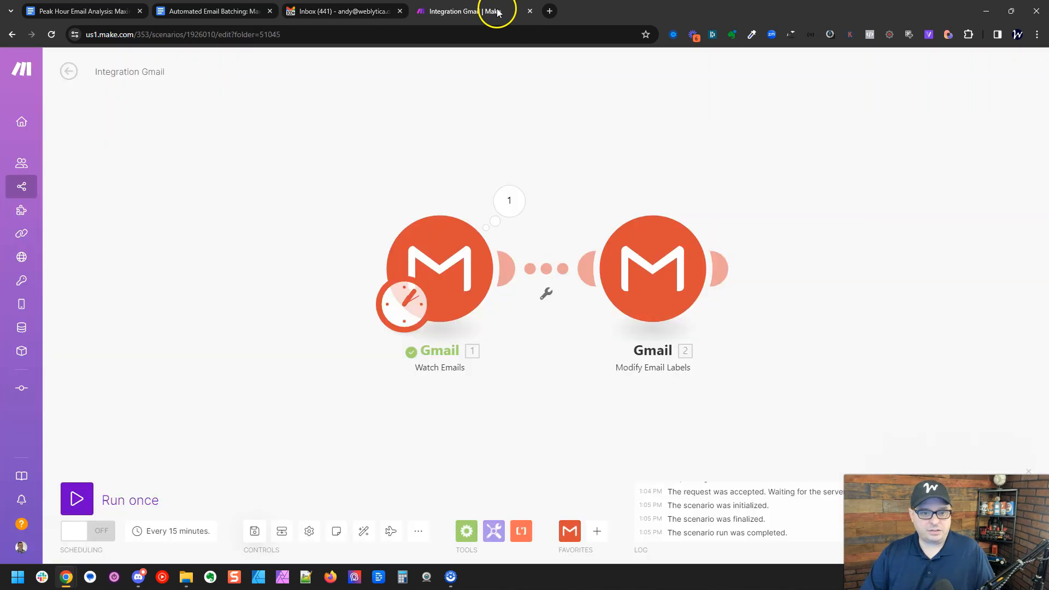
right_click(436, 264)
click(496, 305)
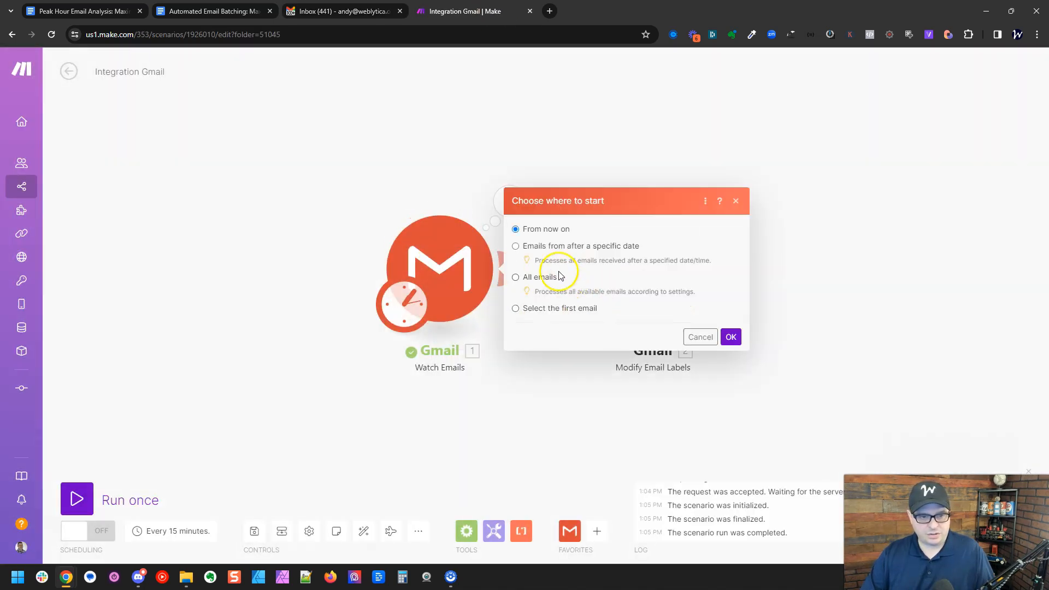
click(568, 247)
click(585, 265)
click(779, 245)
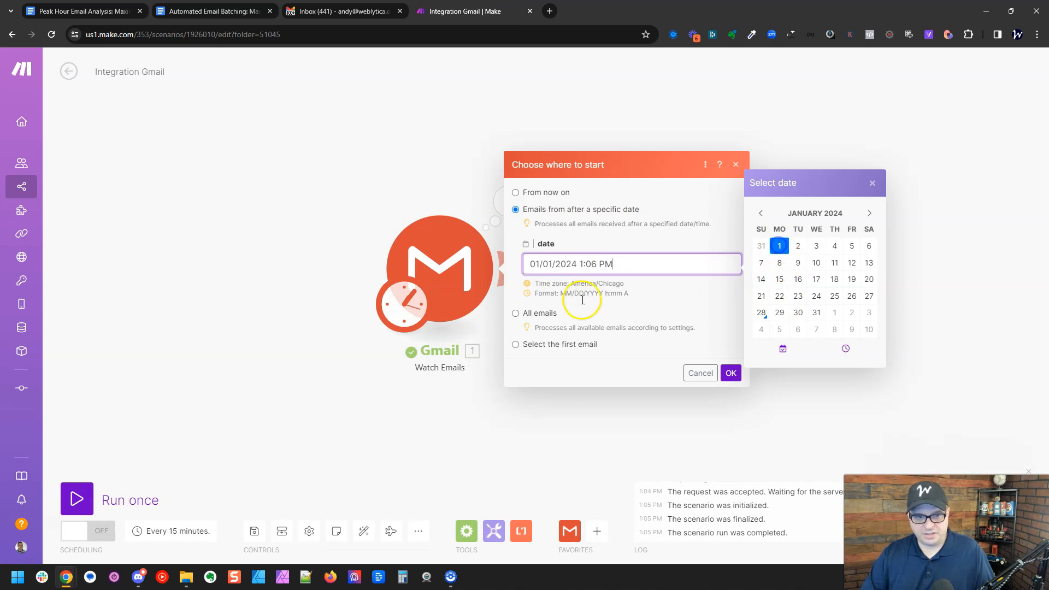
click(730, 373)
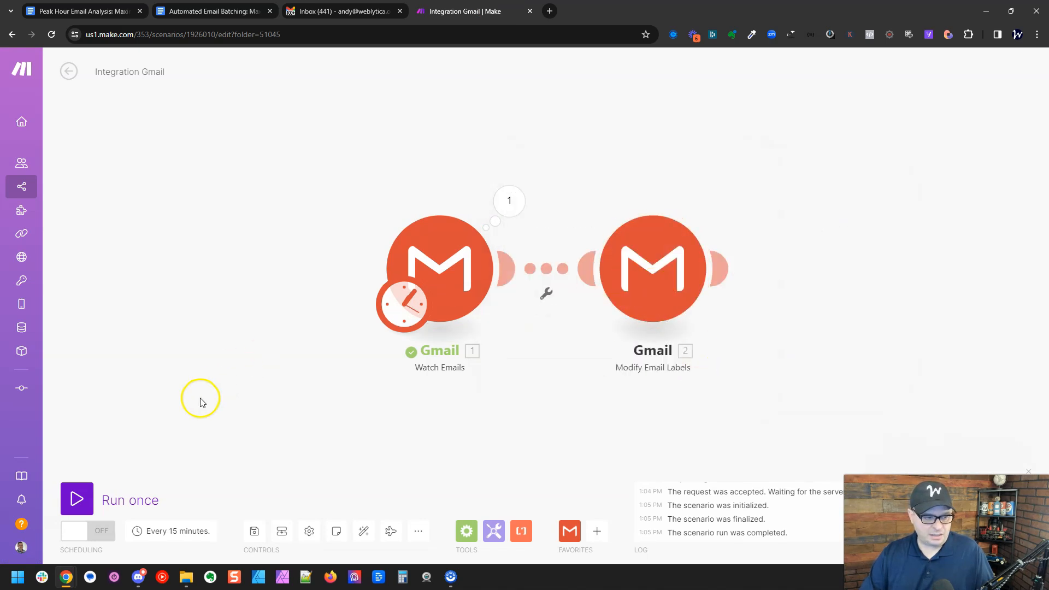
click(76, 498)
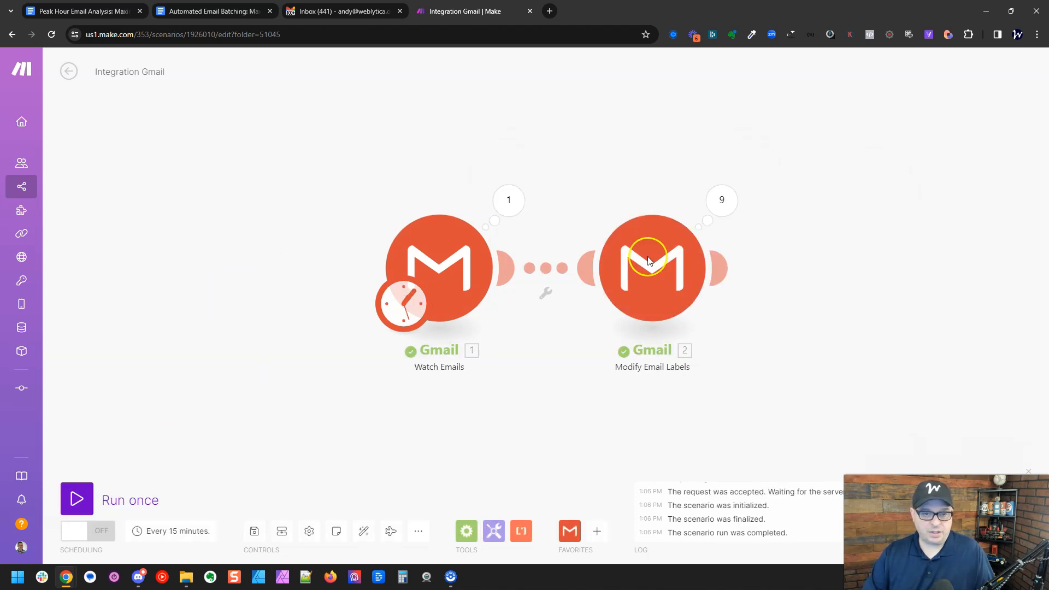
Step: Switch to Gmail, reload the inbox and examine the emails listed in the separate Hold Email section
click(376, 12)
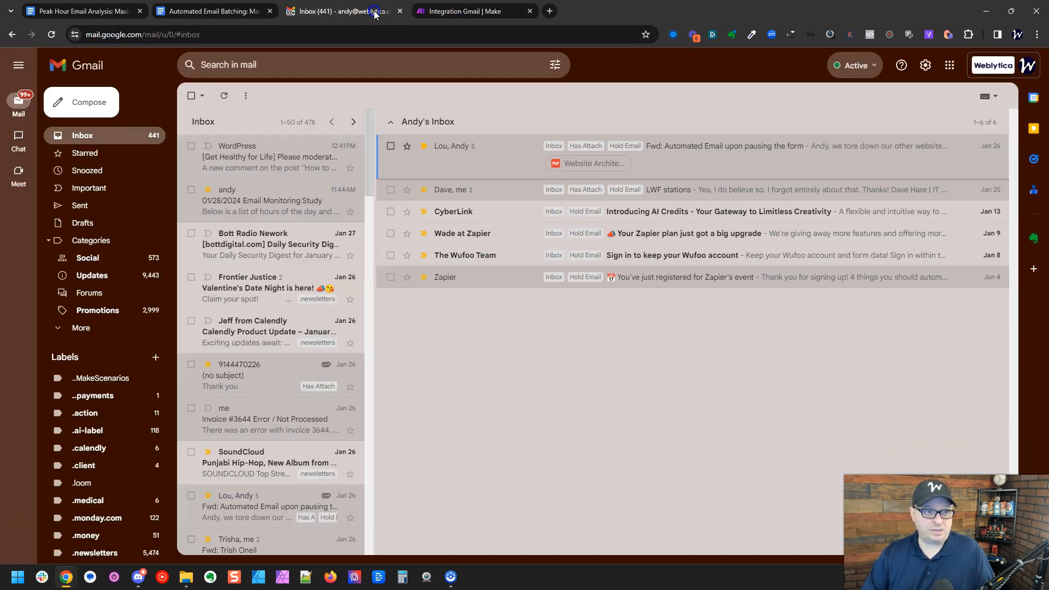
click(107, 138)
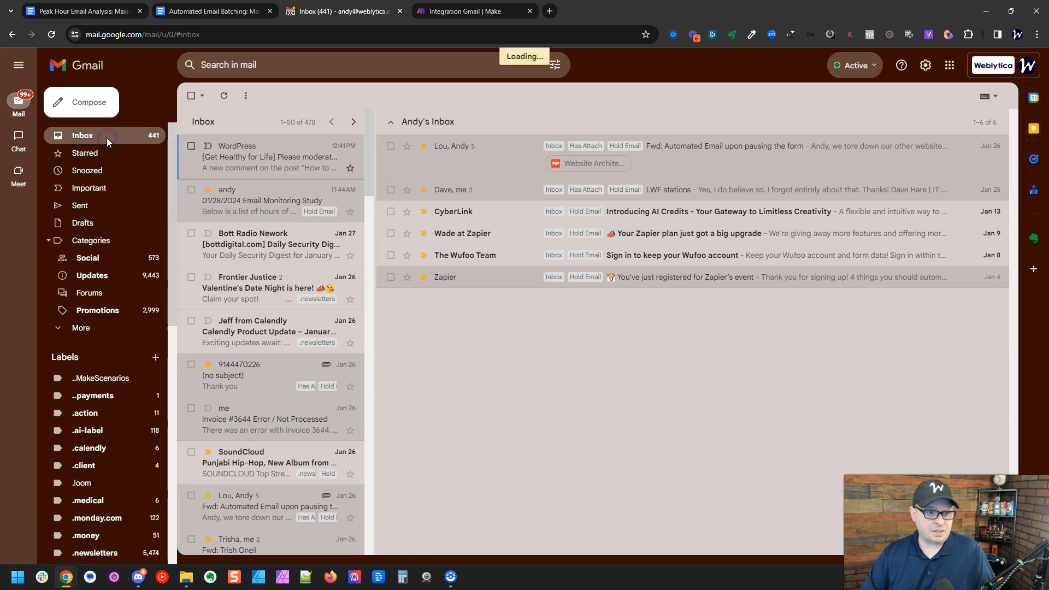
scroll(573, 243, down, 2)
scroll(576, 306, up, 2)
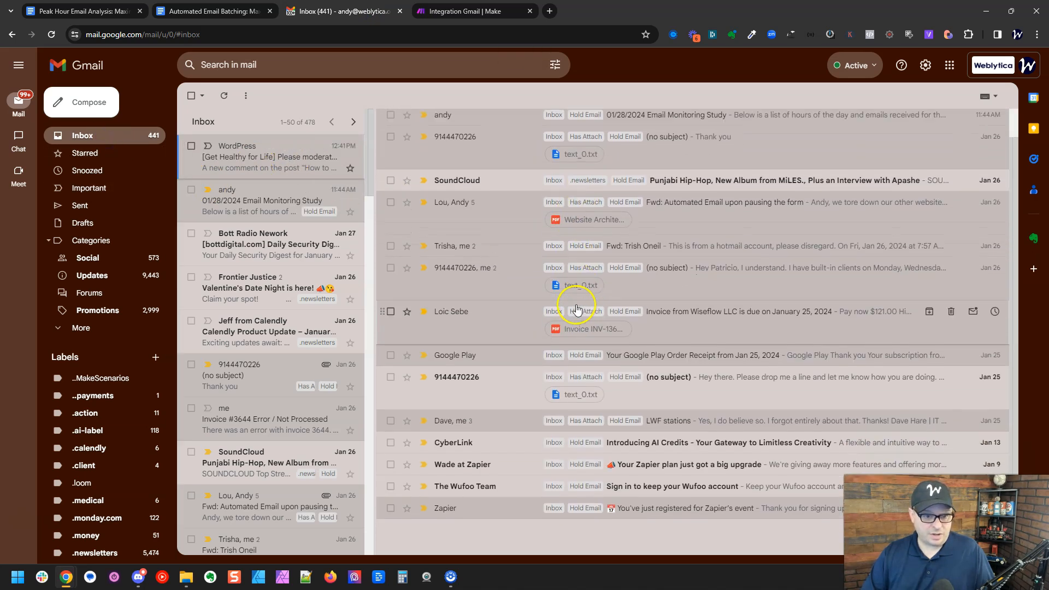
Step: Return to the Make scenario and add an advanced scheduling item with a start time of 8:00 AM
click(462, 11)
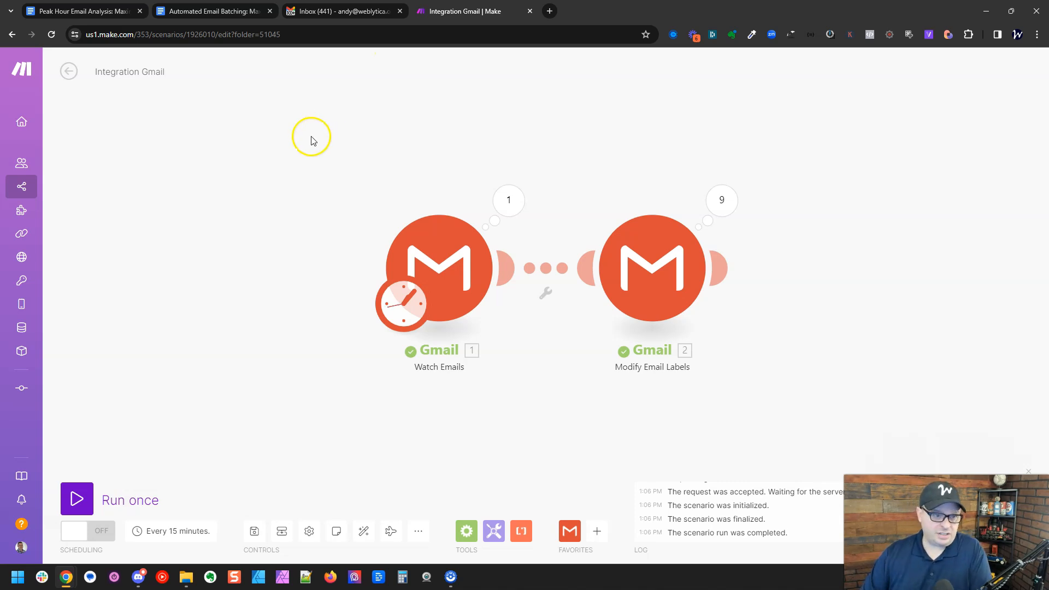
click(177, 530)
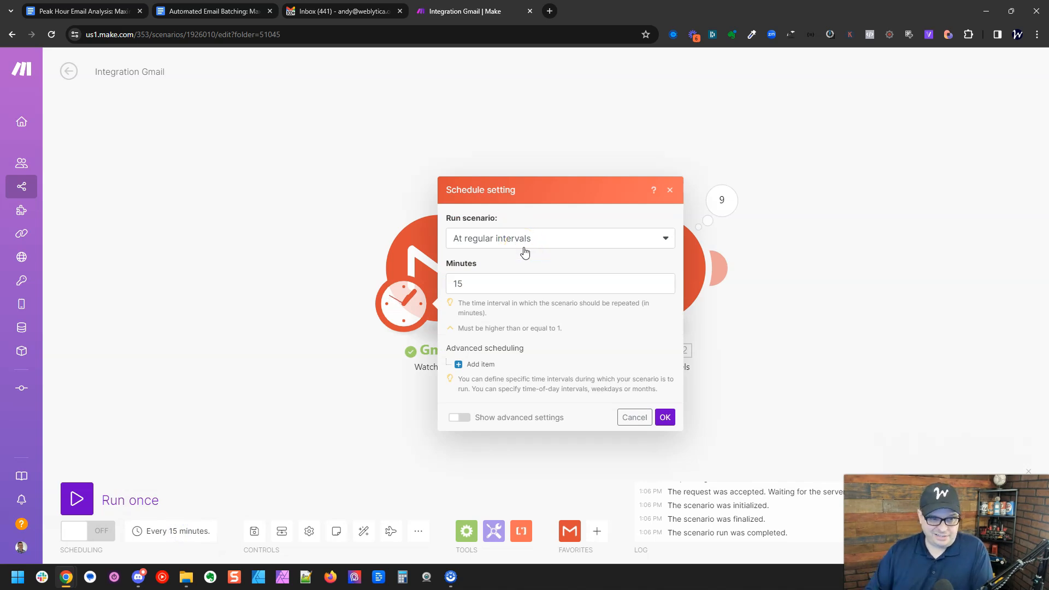
click(474, 363)
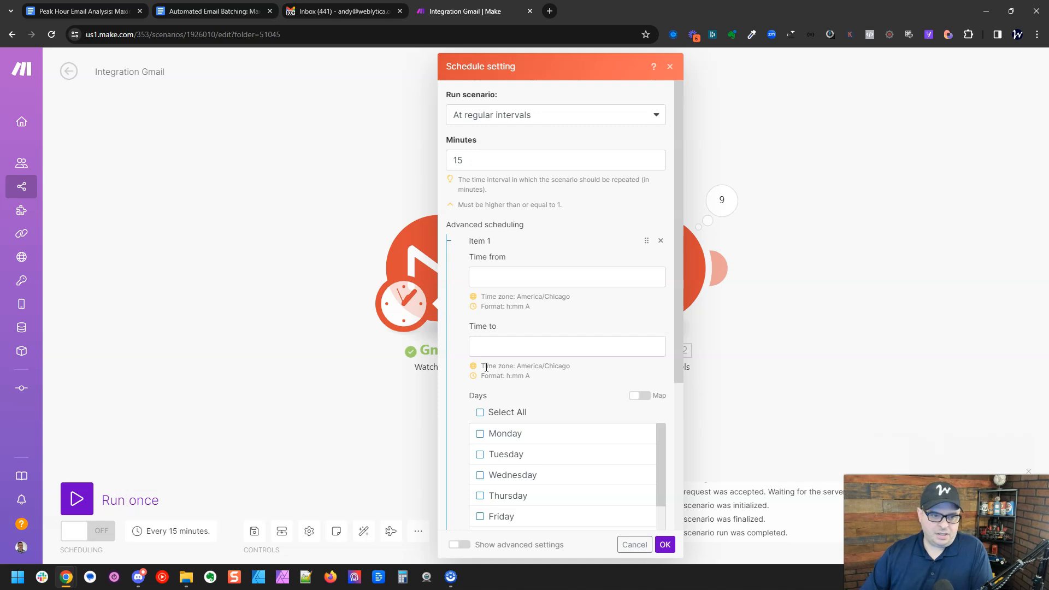
scroll(579, 251, down, 1)
click(561, 206)
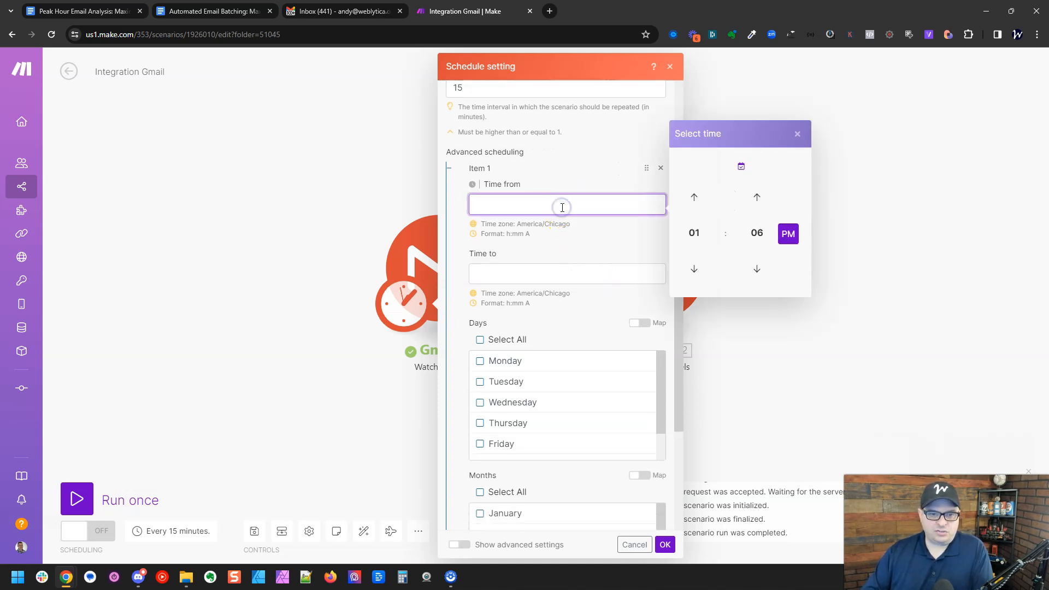
click(694, 232)
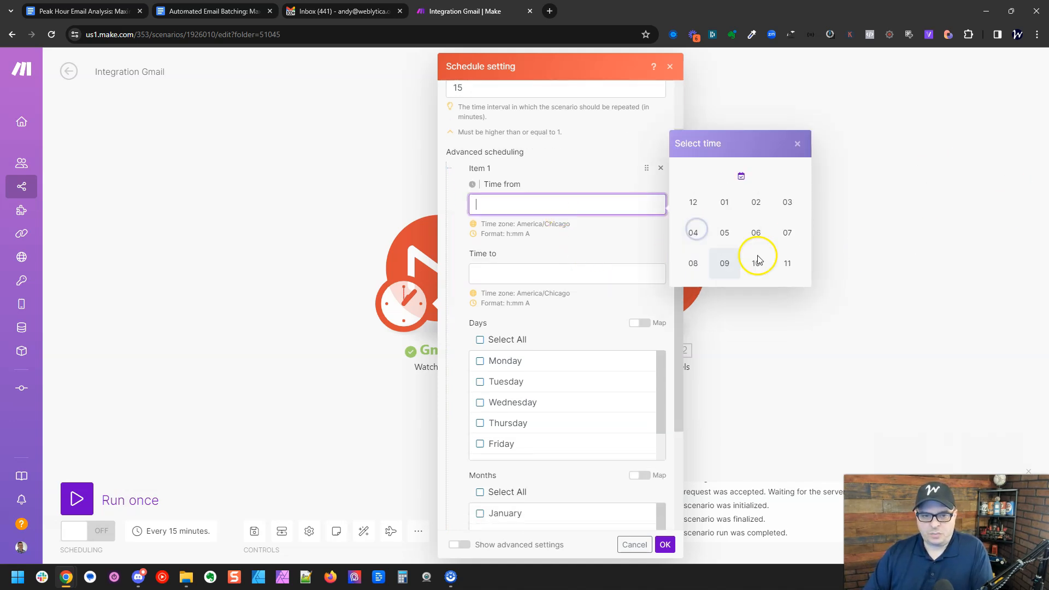
click(689, 264)
click(755, 234)
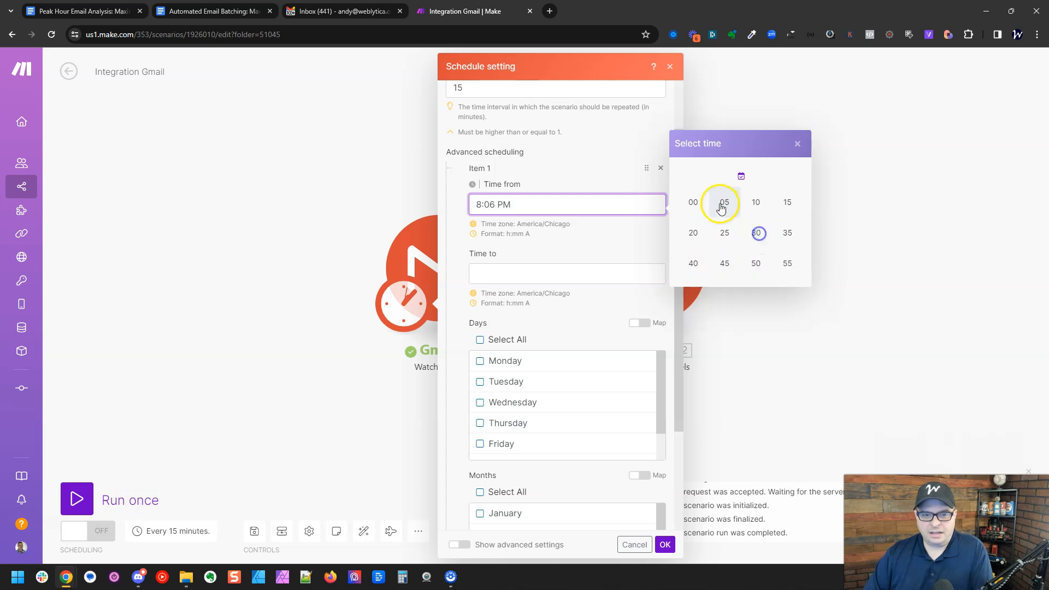
click(692, 202)
click(787, 233)
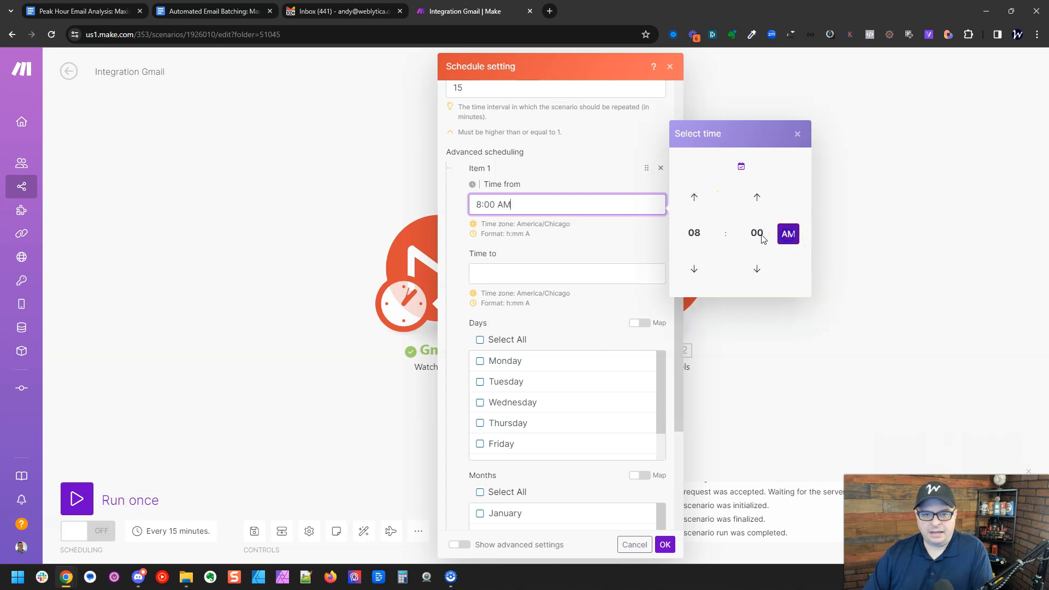
Step: Set the first advanced scheduling item's end time to 8:05 AM
click(534, 273)
click(694, 301)
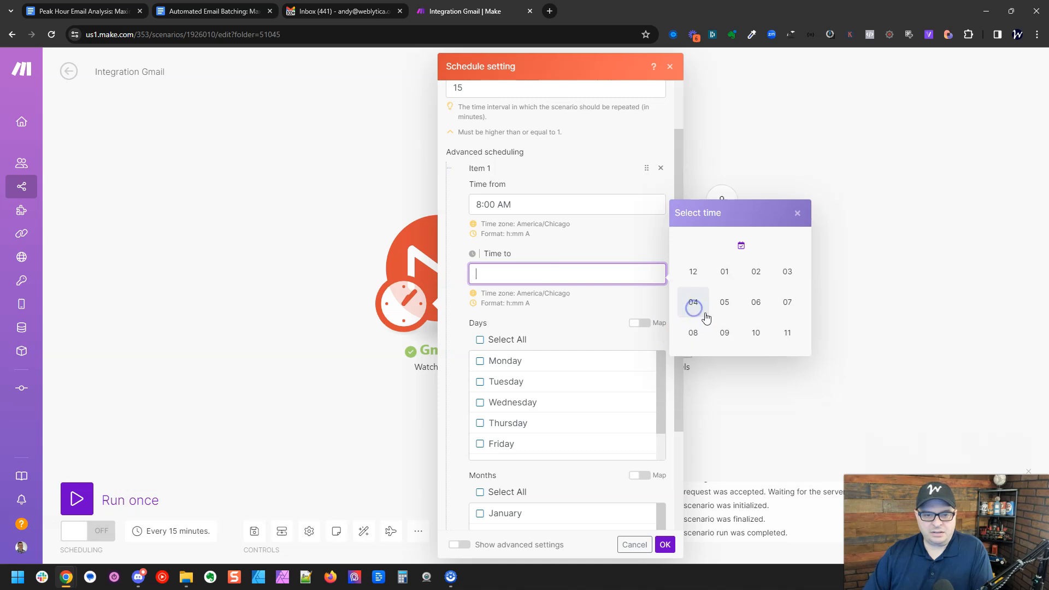
click(695, 333)
click(754, 302)
click(723, 273)
click(787, 303)
click(614, 292)
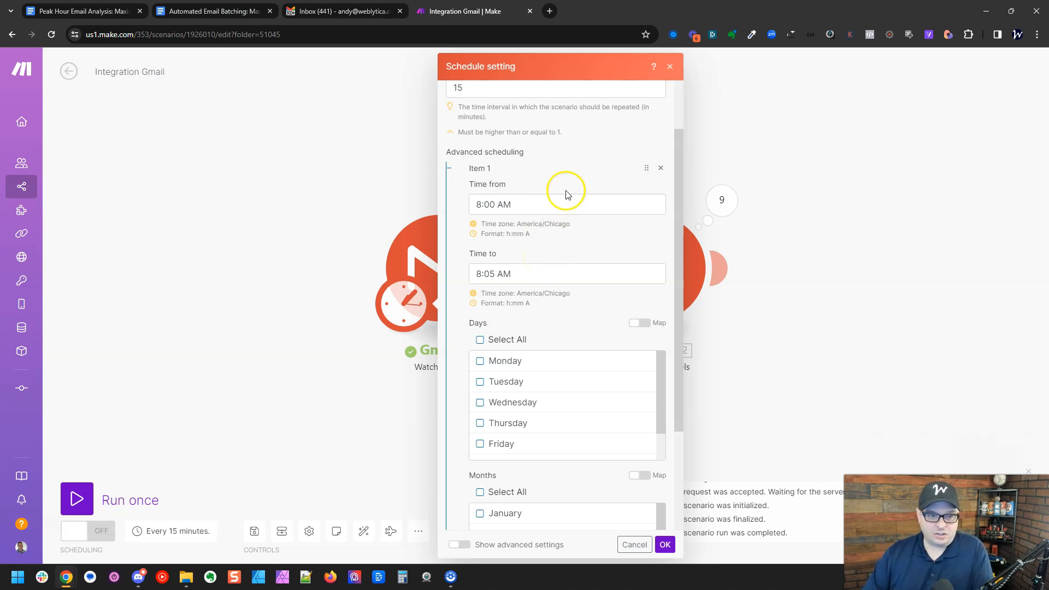
scroll(548, 192, up, 1)
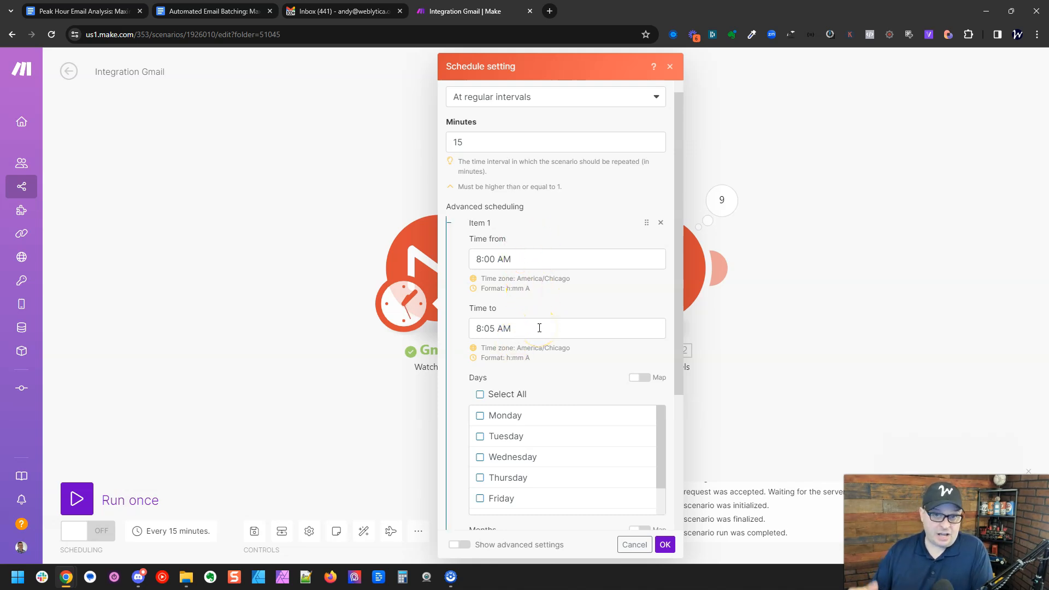
Step: Add a second advanced scheduling item and set its start time to about 4 PM
scroll(470, 352, down, 4)
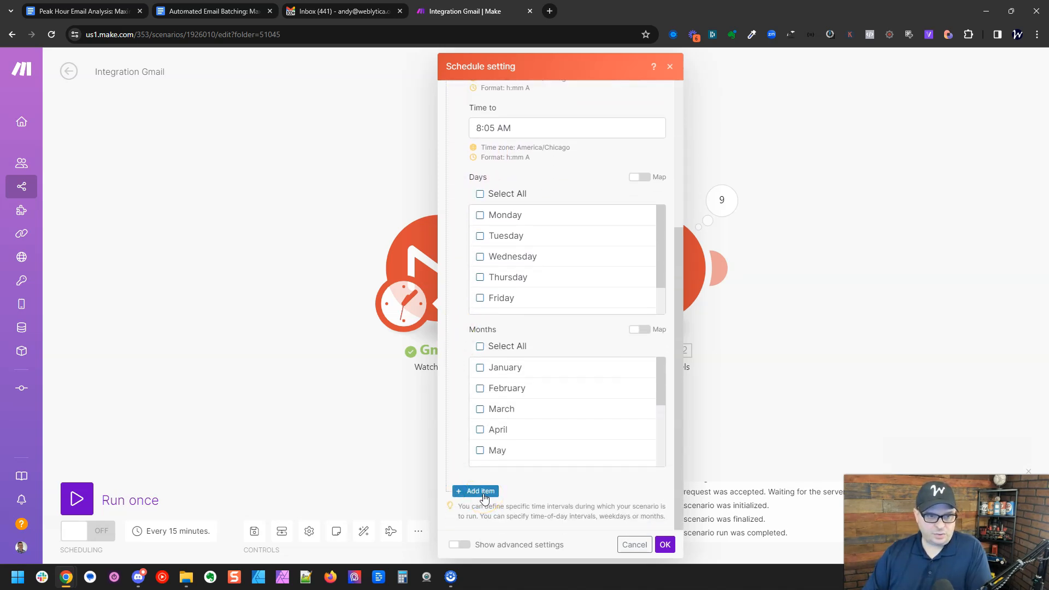
click(484, 492)
scroll(458, 393, down, 6)
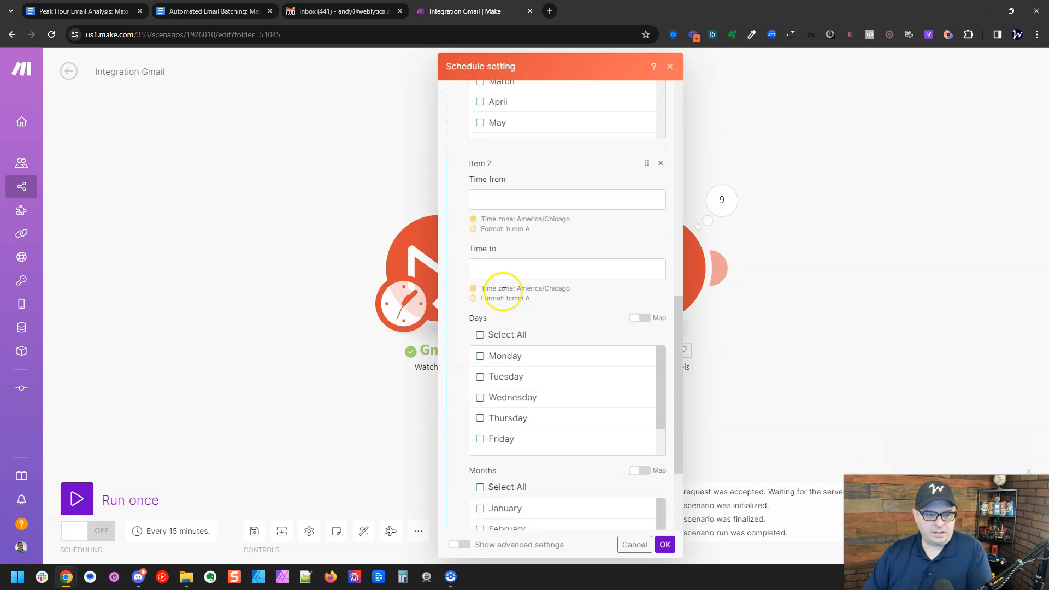
click(528, 200)
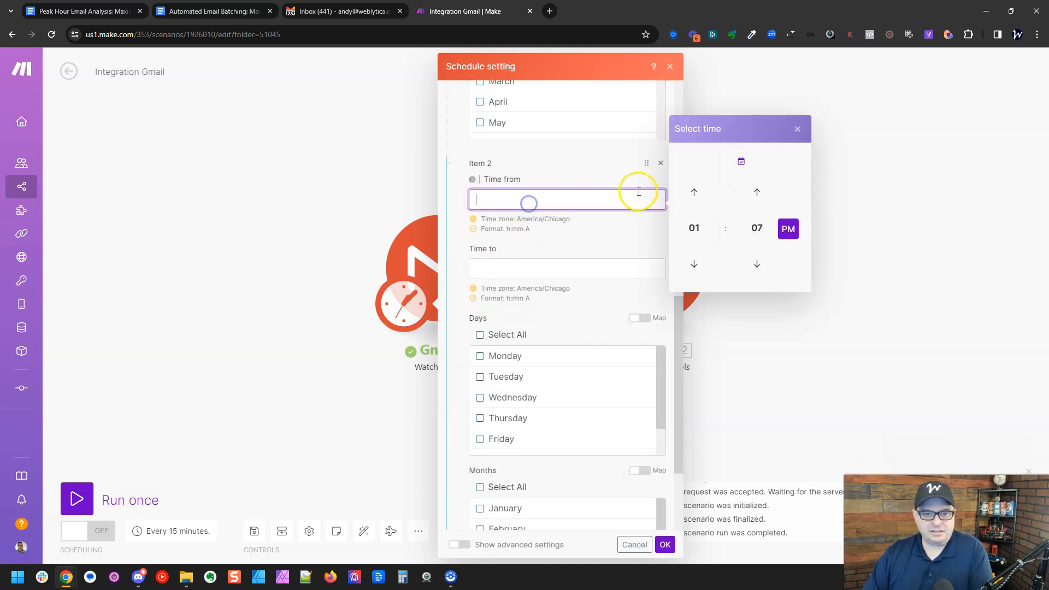
click(695, 193)
click(695, 193)
click(695, 193)
click(757, 265)
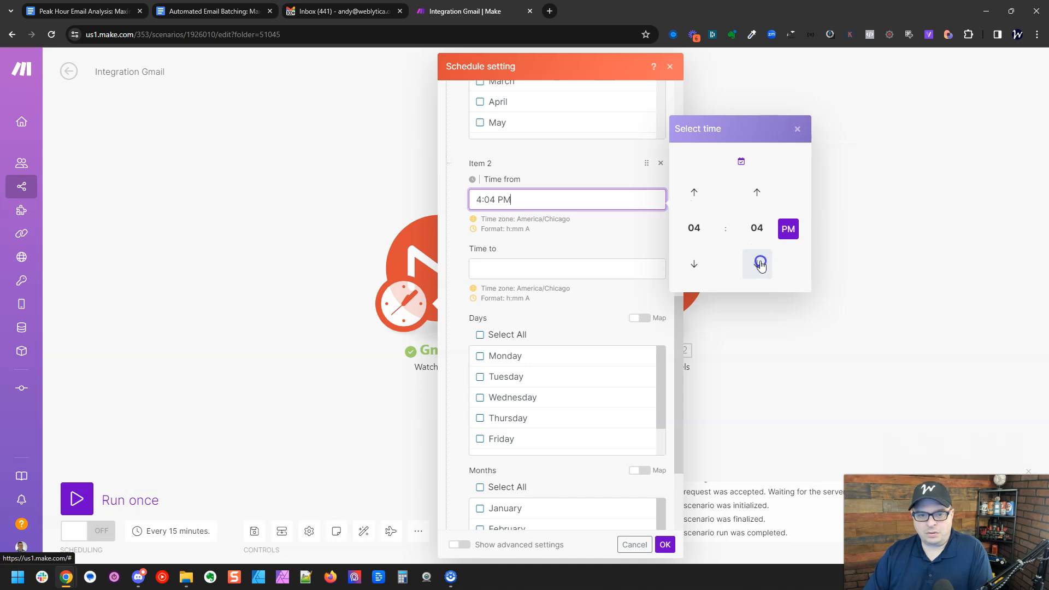
Step: Set the end time of the second advanced scheduling item and leave the schedule settings
click(515, 269)
click(694, 262)
click(693, 261)
click(693, 261)
click(753, 337)
click(758, 269)
click(600, 297)
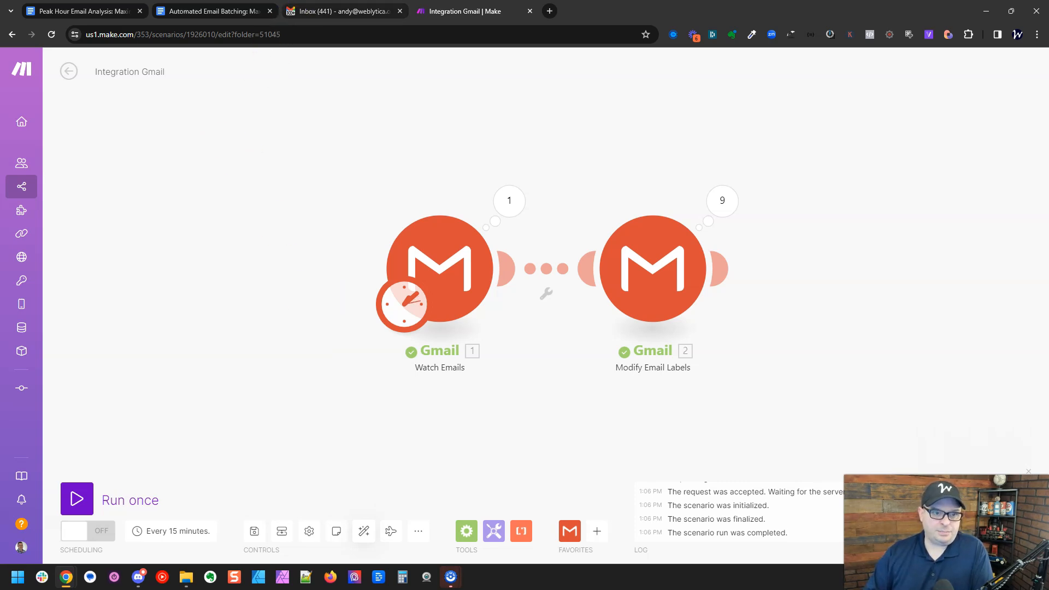
Step: Turn on the scenario's scheduling and rename the scenario "Automated Email Batching: Maximize Productivity like Tim Ferriss (Step 2) - YouTube"
click(338, 11)
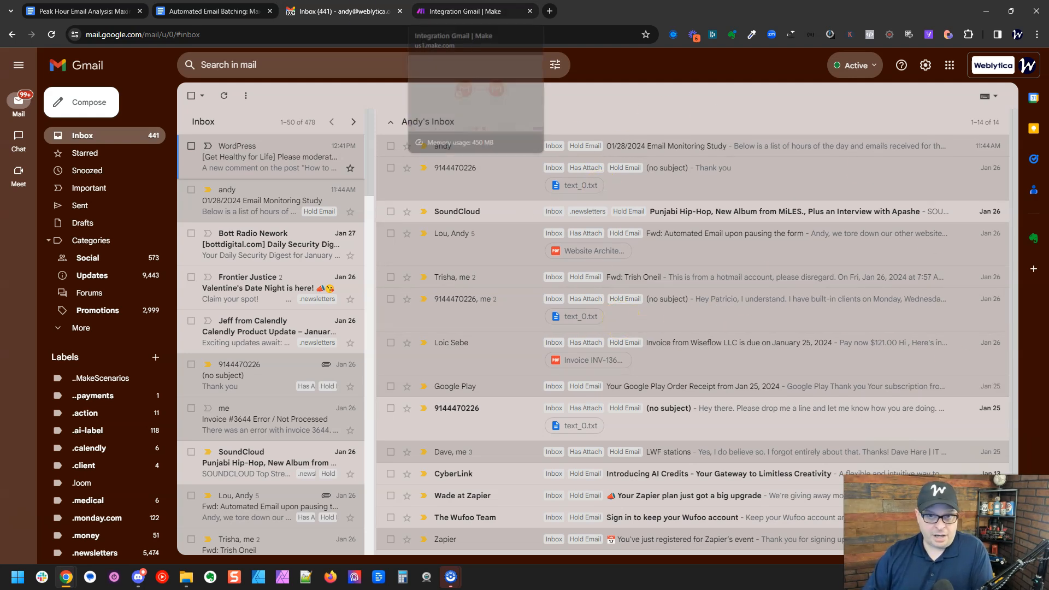
click(464, 11)
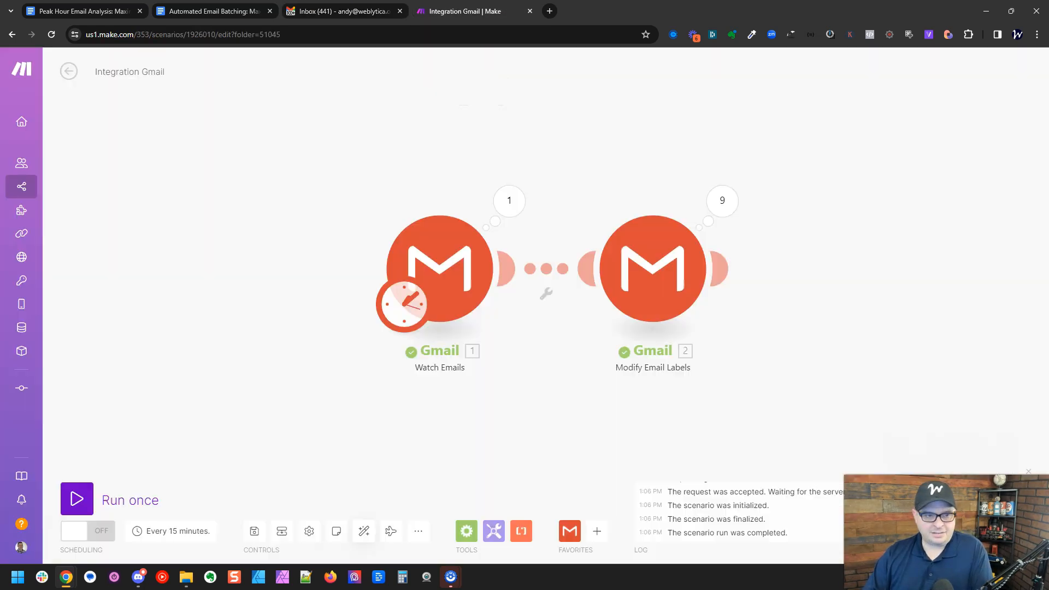
click(94, 529)
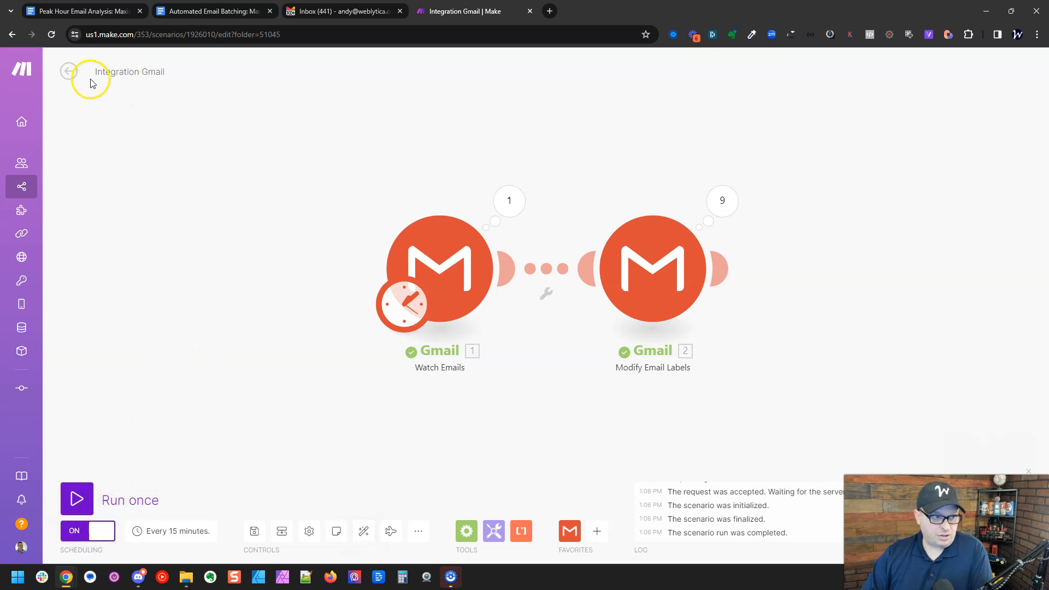
click(113, 72)
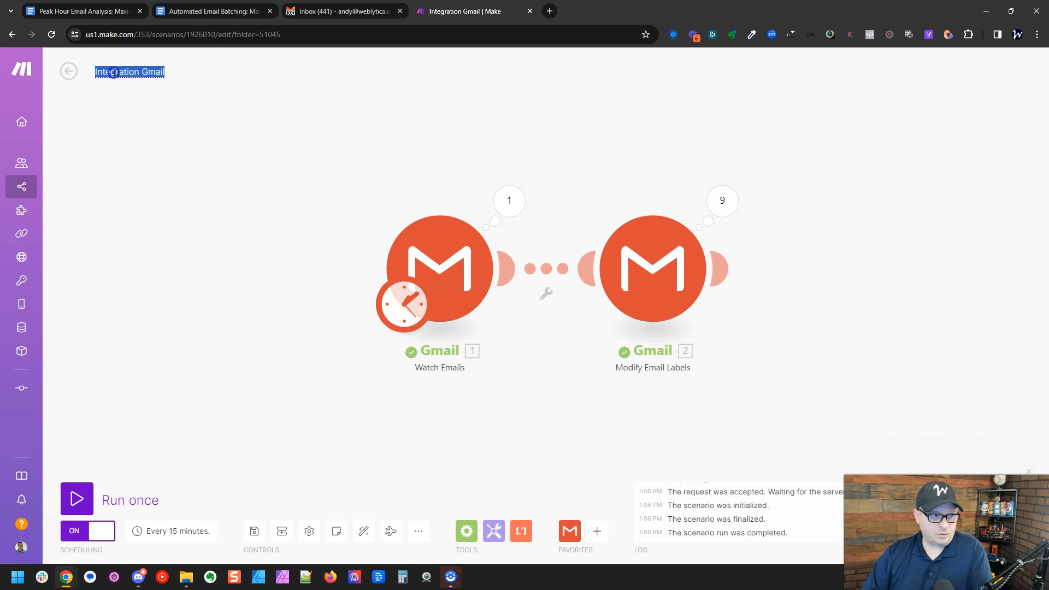
key(ctrl+v)
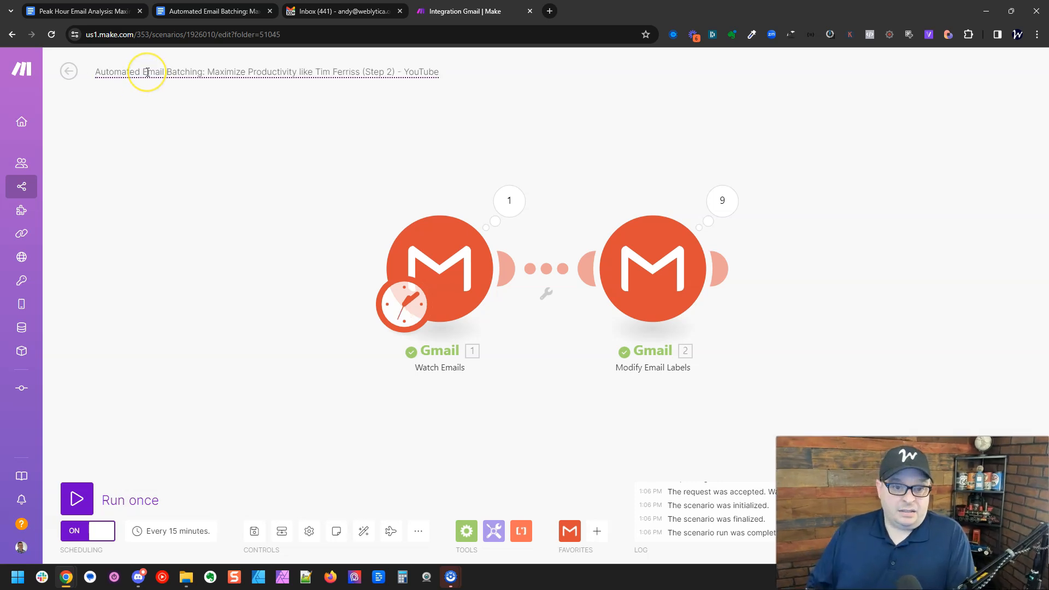